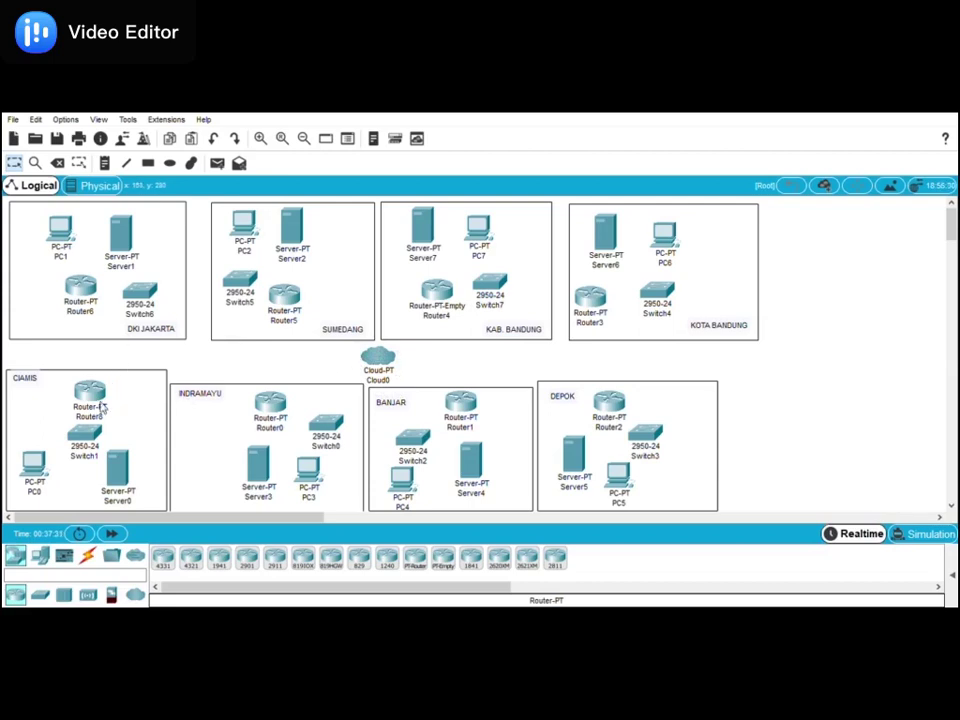
# Connect PC0 and Server0 to Switch1 in the CIAMIS network with copper straight-through cables.
pyautogui.moveTo(90, 392); pyautogui.dragTo(92, 388)
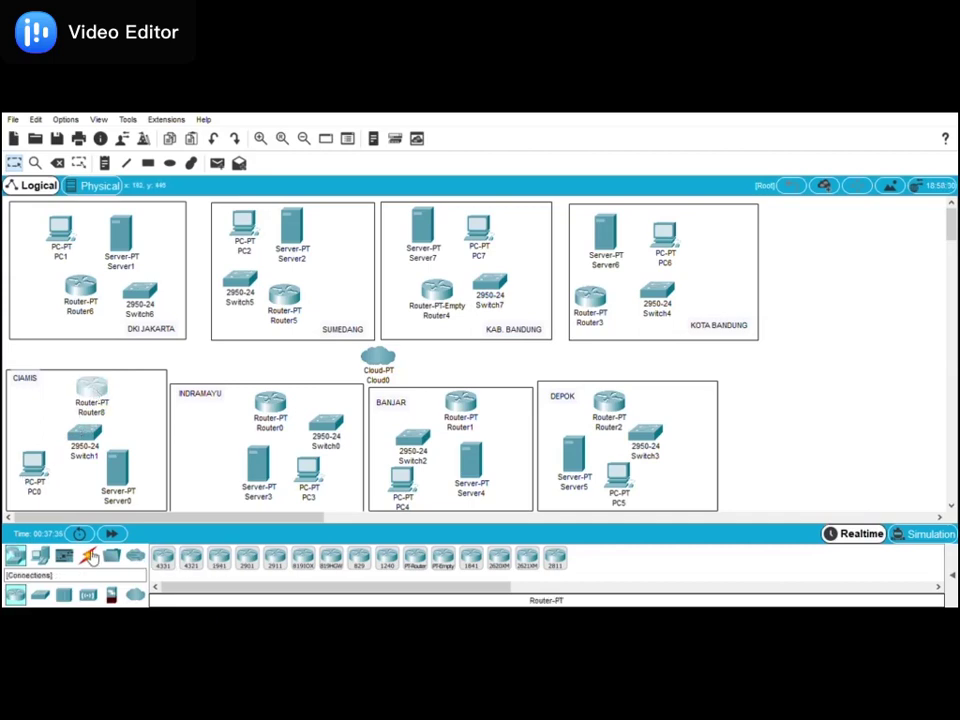
pyautogui.click(90, 558)
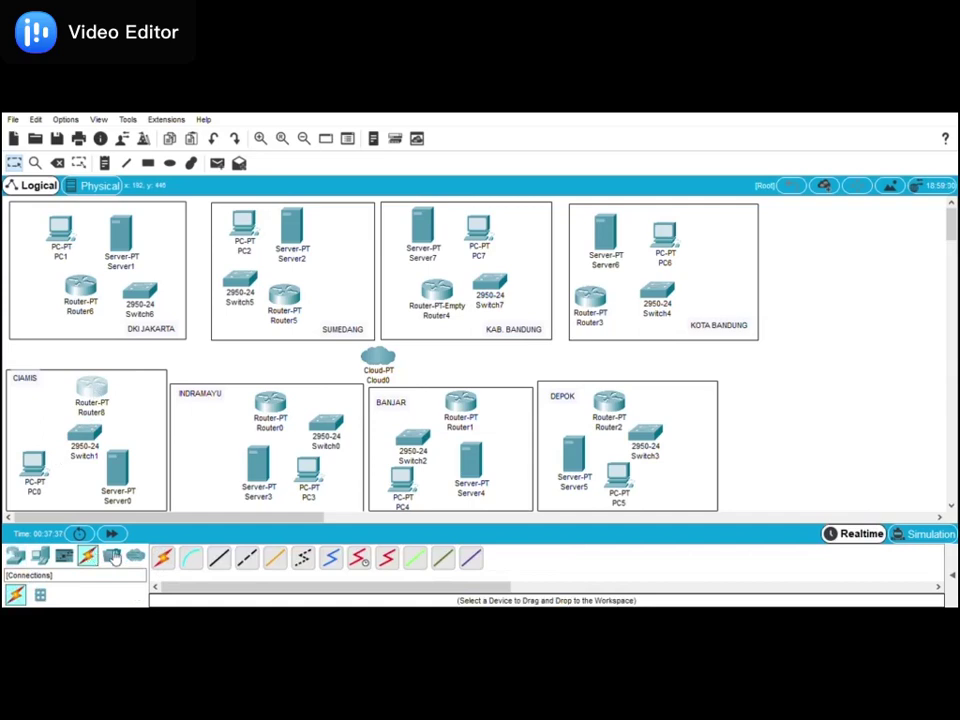
pyautogui.click(228, 564)
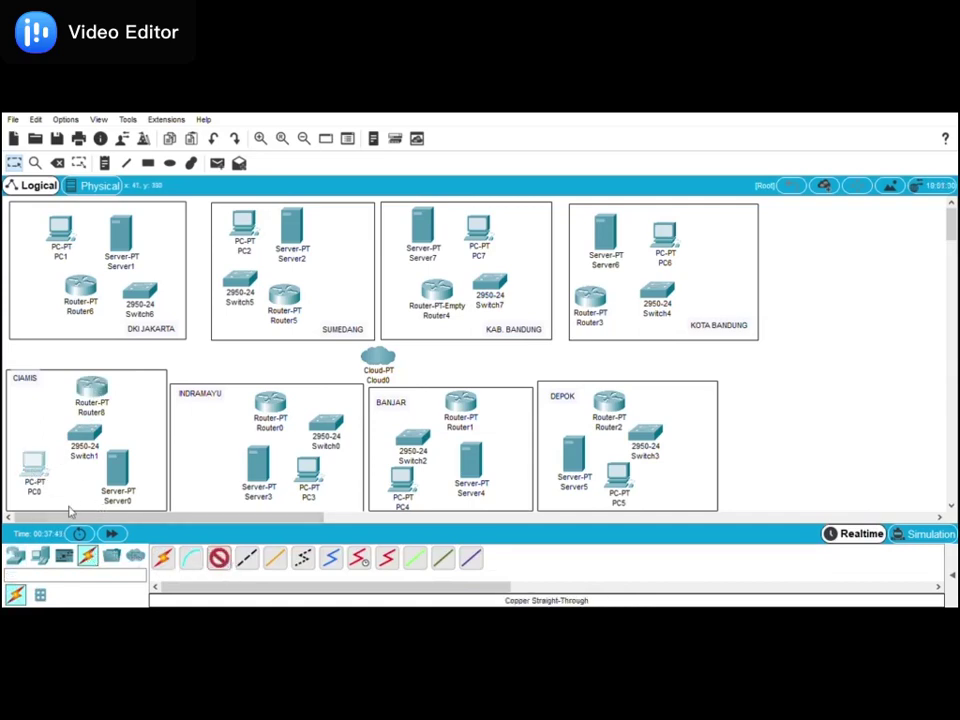
pyautogui.click(33, 462)
pyautogui.click(95, 446)
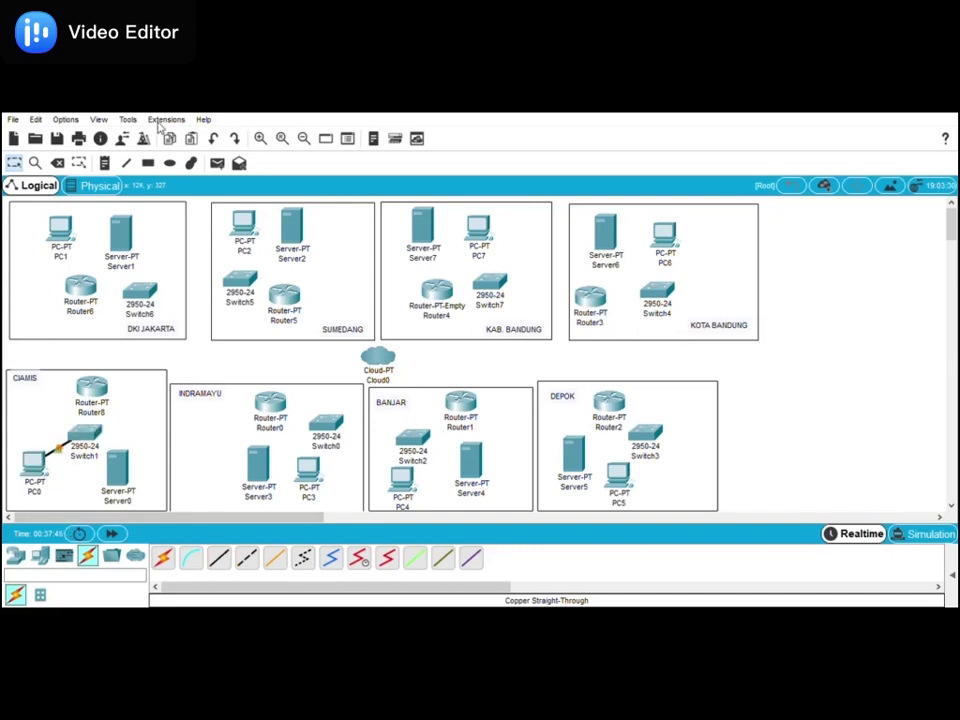
pyautogui.click(225, 567)
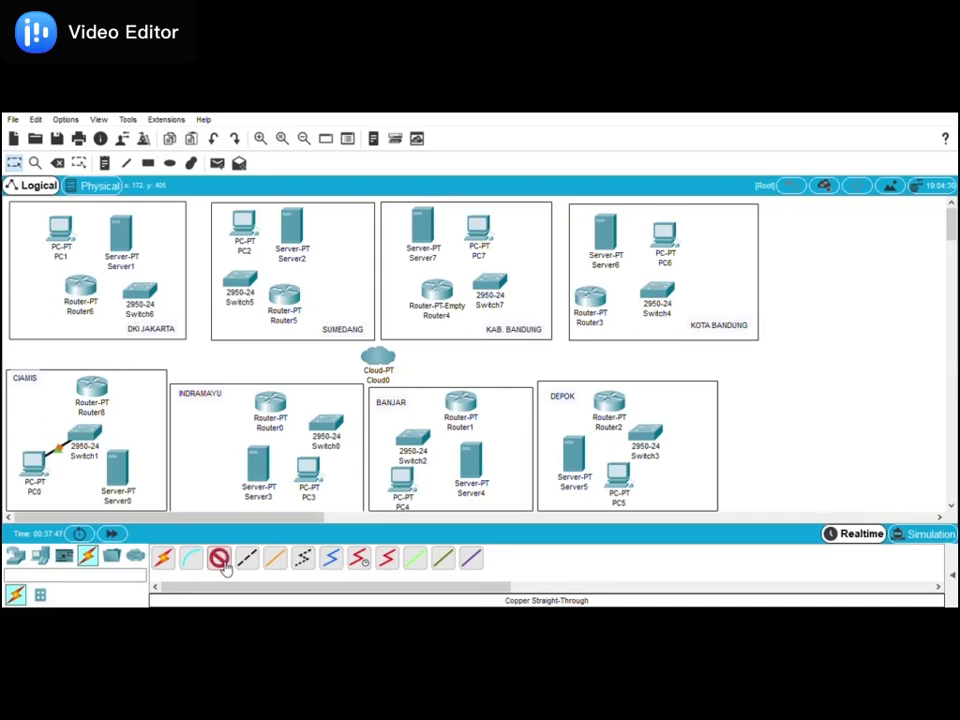
pyautogui.click(117, 465)
pyautogui.click(91, 431)
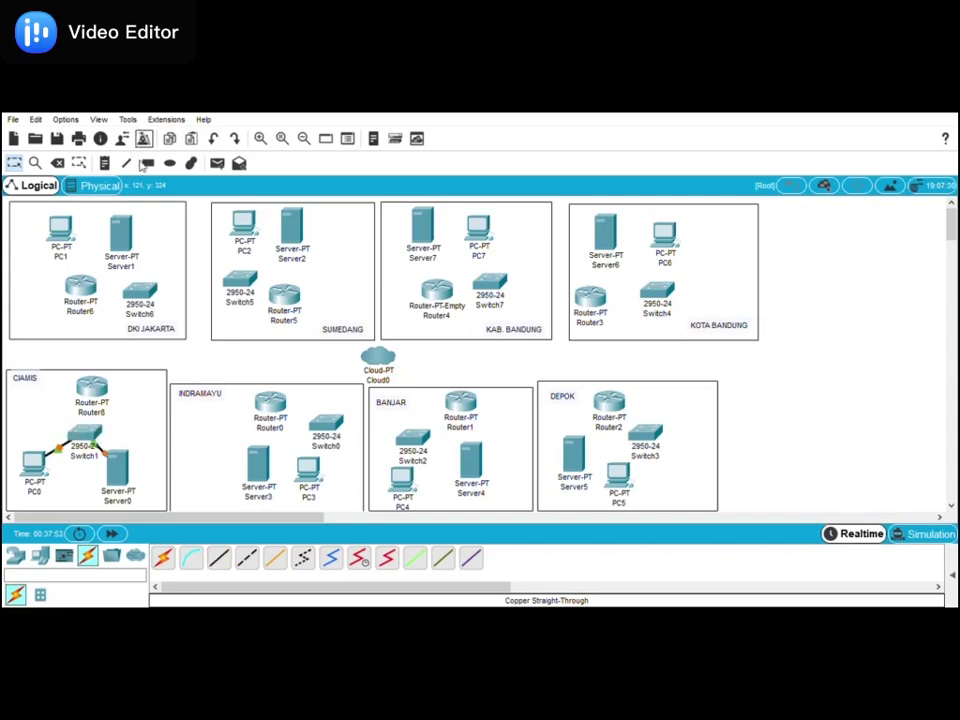
# Connect Switch1 to Router8 in the CIAMIS network with a copper straight-through cable.
pyautogui.click(222, 566)
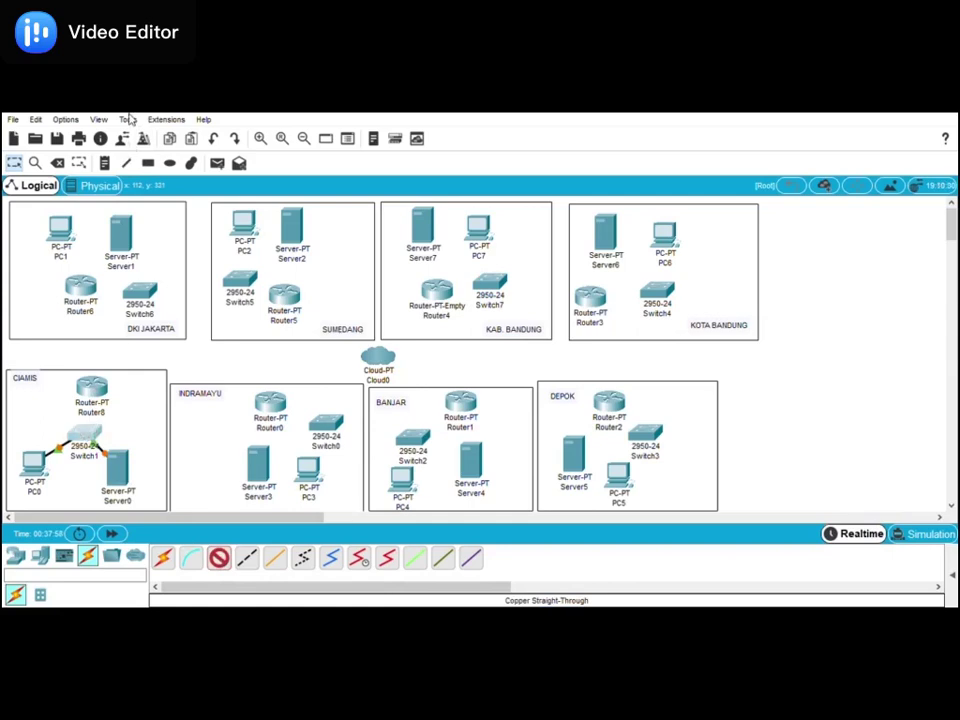
pyautogui.click(90, 385)
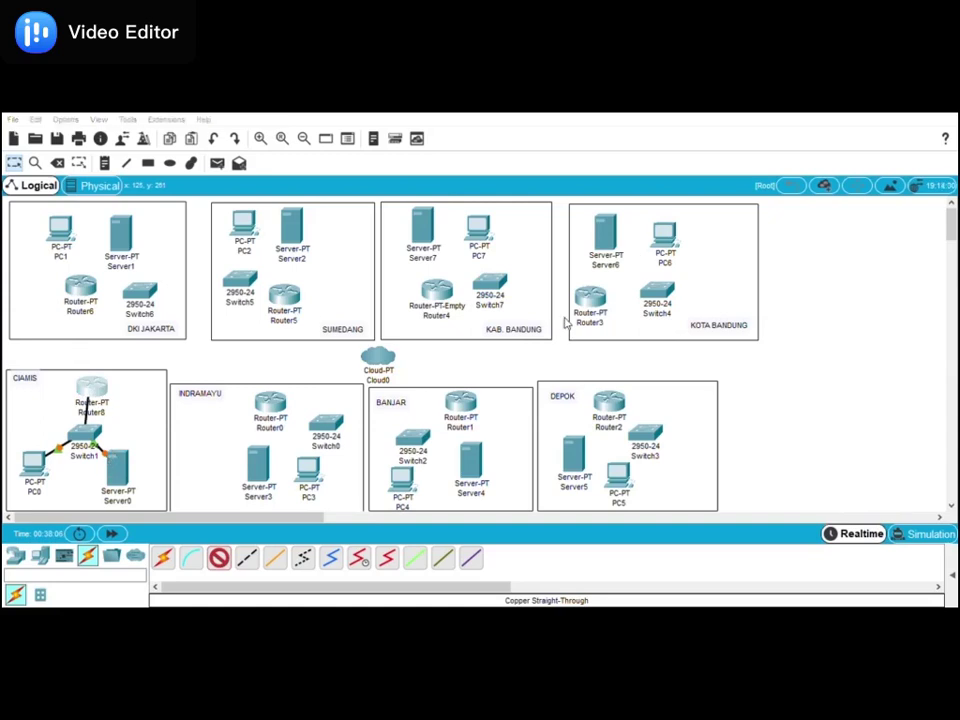
pyautogui.click(85, 432)
pyautogui.click(91, 388)
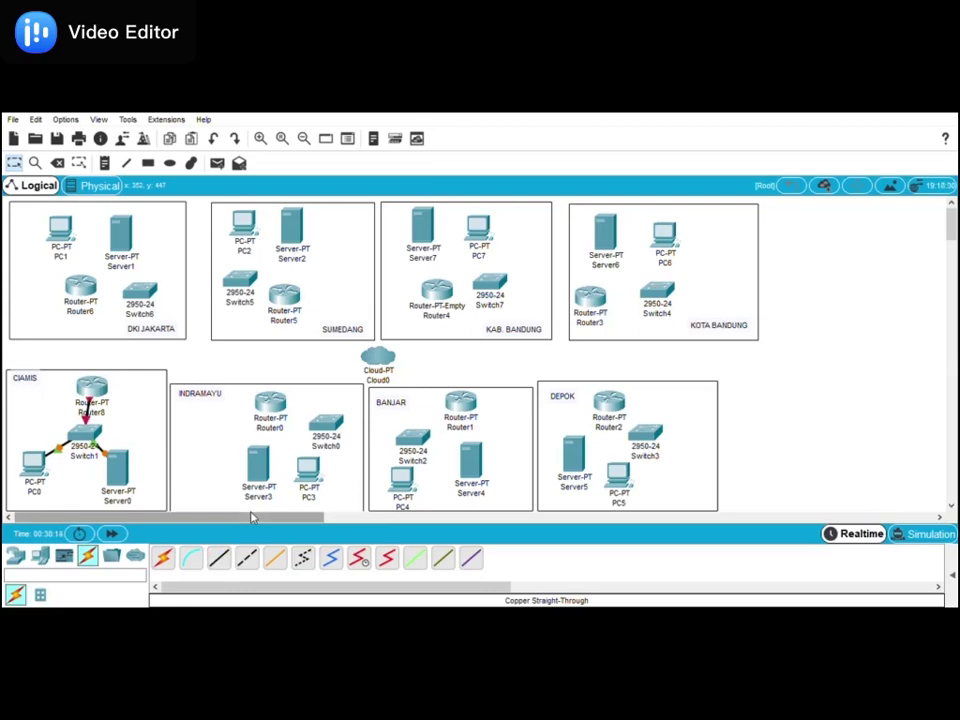
# Connect the CIAMIS Router8 to Cloud0 with a Serial DCE cable.
pyautogui.click(360, 562)
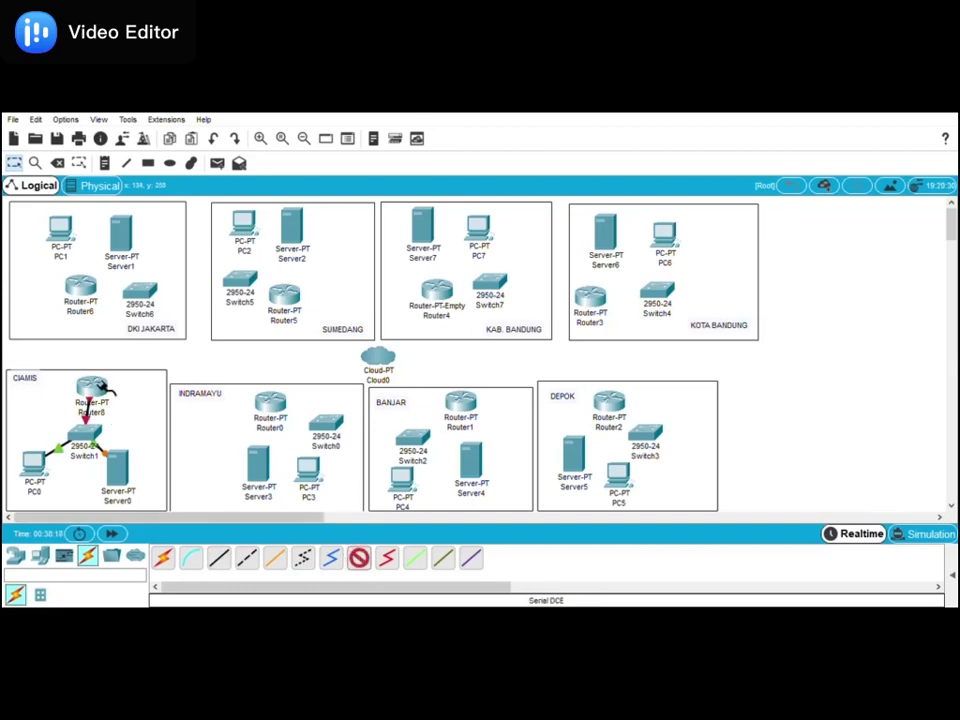
pyautogui.click(100, 390)
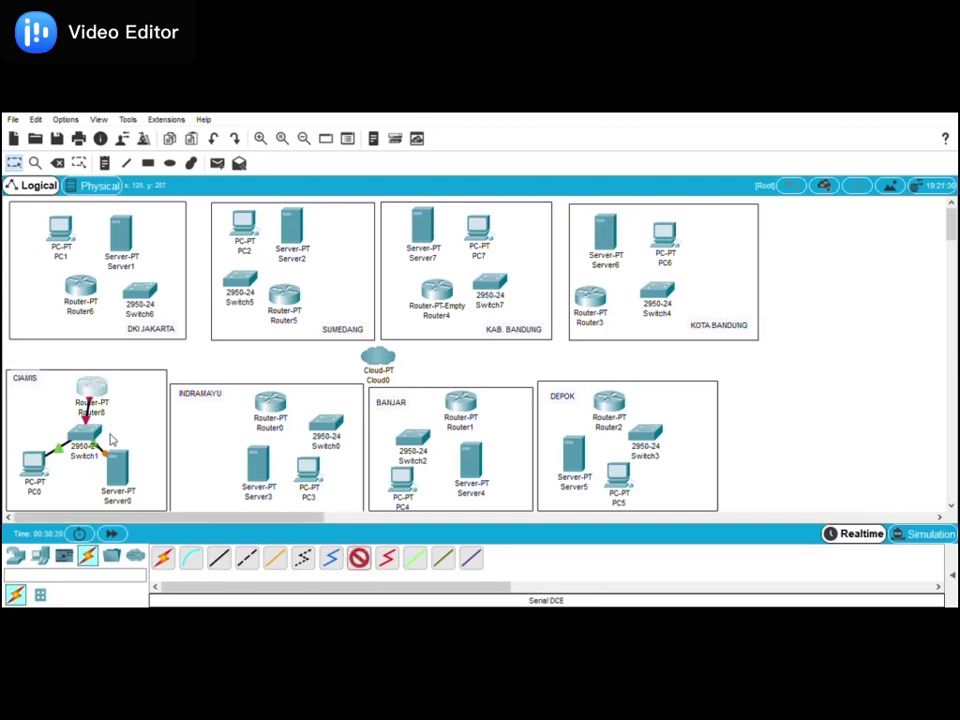
pyautogui.click(403, 370)
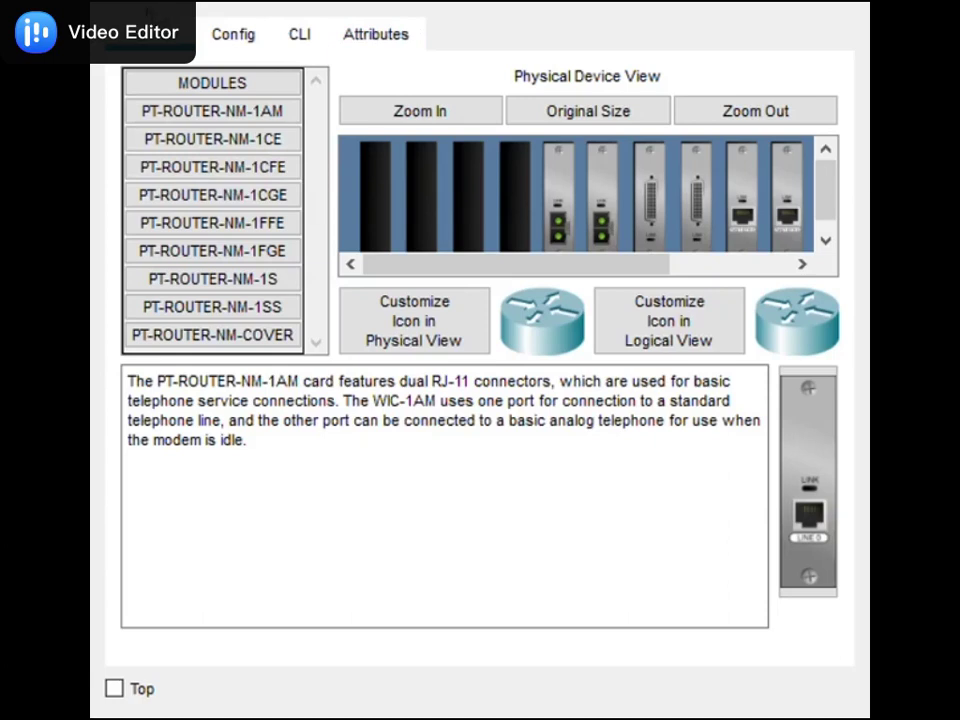
# Configure Router5's FastEthernet0/0 with IP address 192.168.30.1 and mask 255.255.255.0, and switch the port on.
pyautogui.click(232, 38)
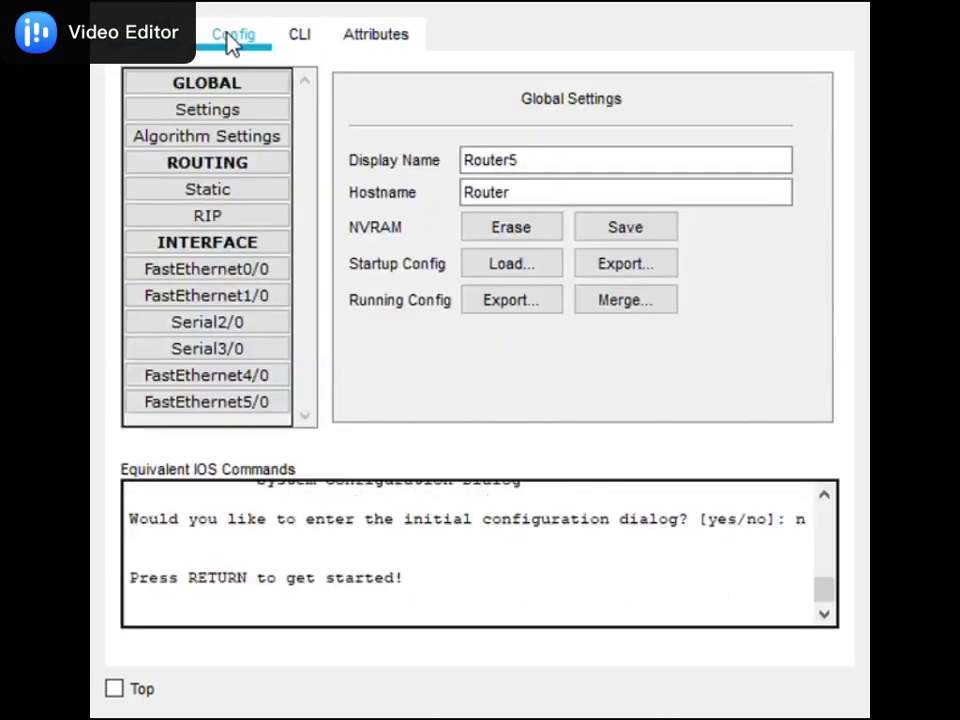
pyautogui.click(236, 270)
pyautogui.click(624, 257)
pyautogui.write('192.16')
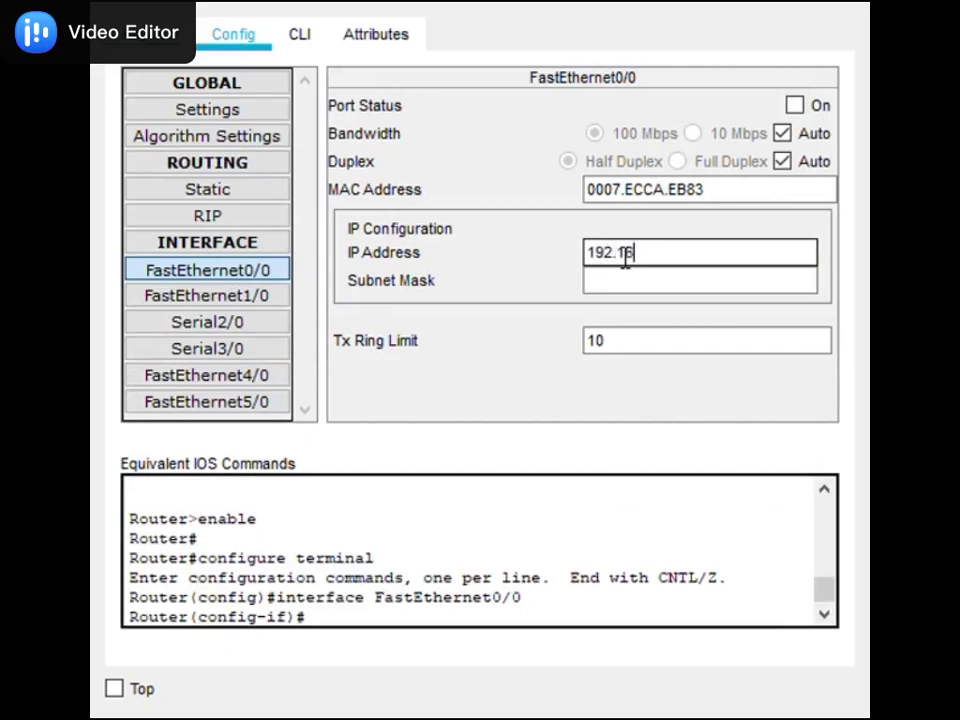
pyautogui.write('8.30.1')
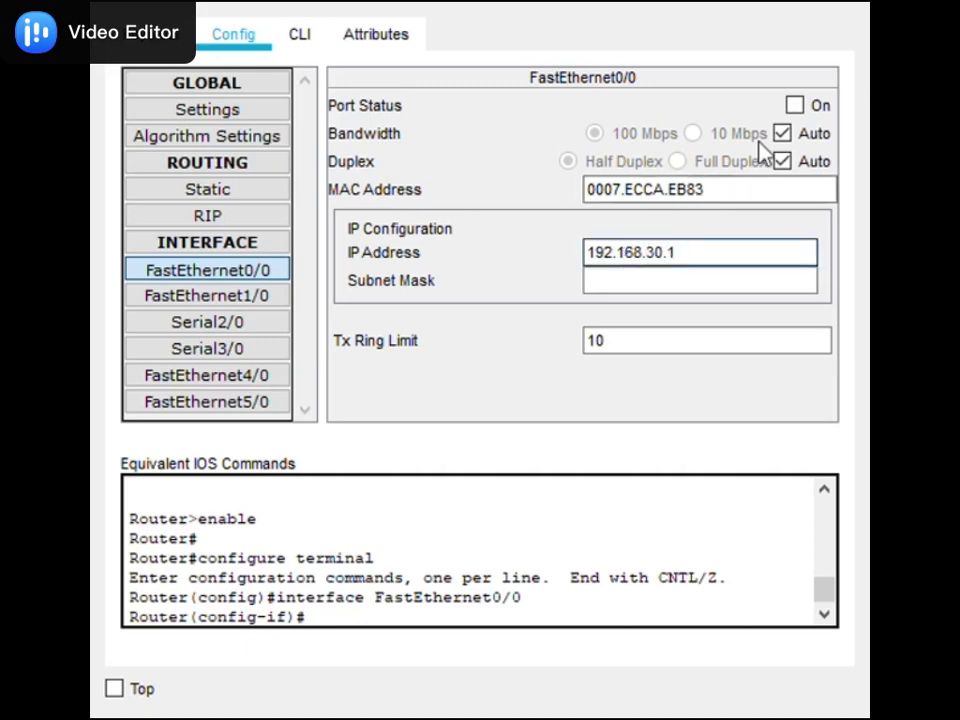
pyautogui.click(801, 104)
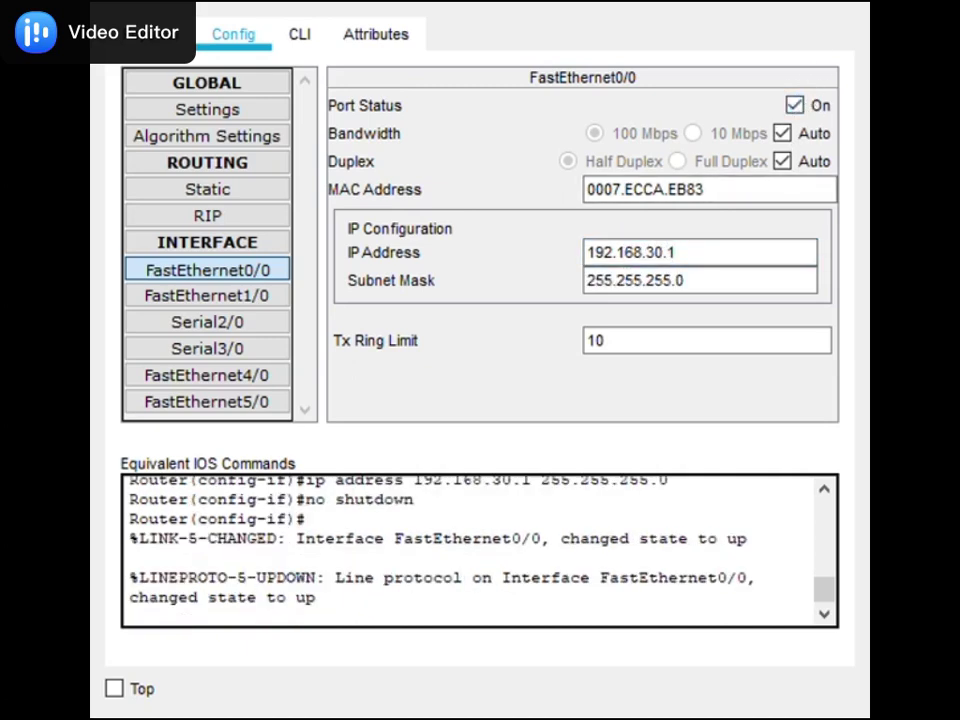
# Create a DHCP pool named IP30 from Router5's command line.
pyautogui.click(308, 40)
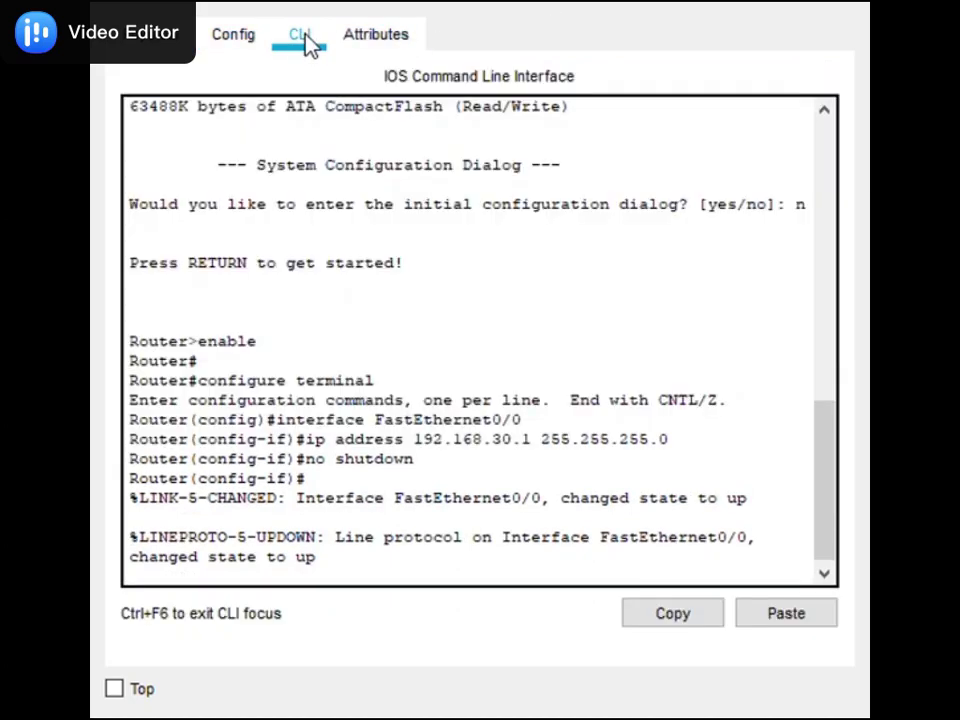
pyautogui.click(339, 574)
pyautogui.press('Return')
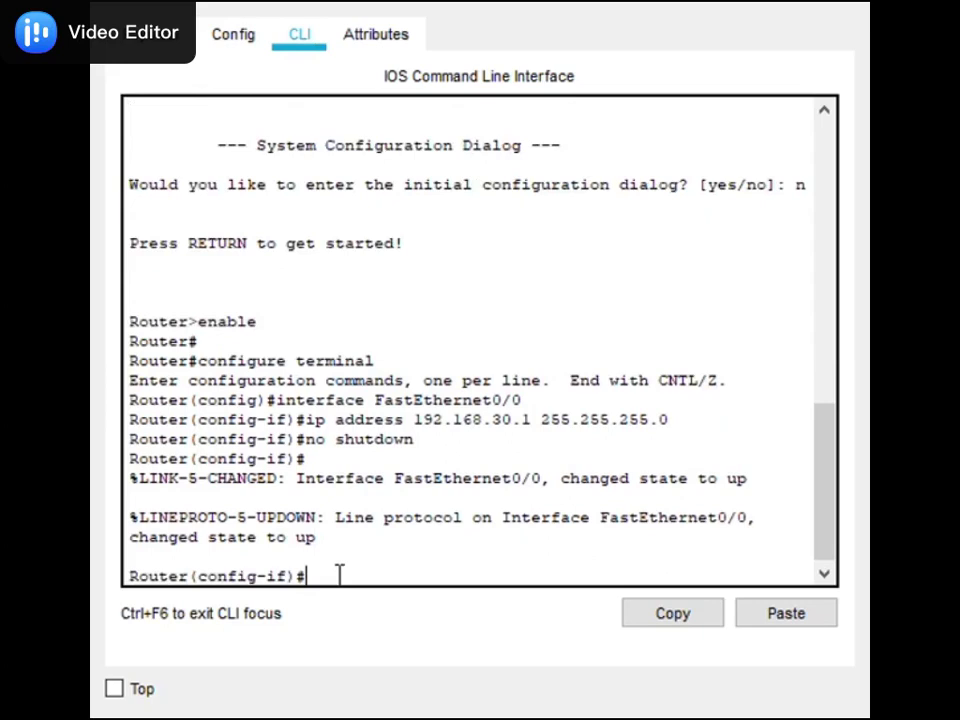
pyautogui.write('ip dhcp')
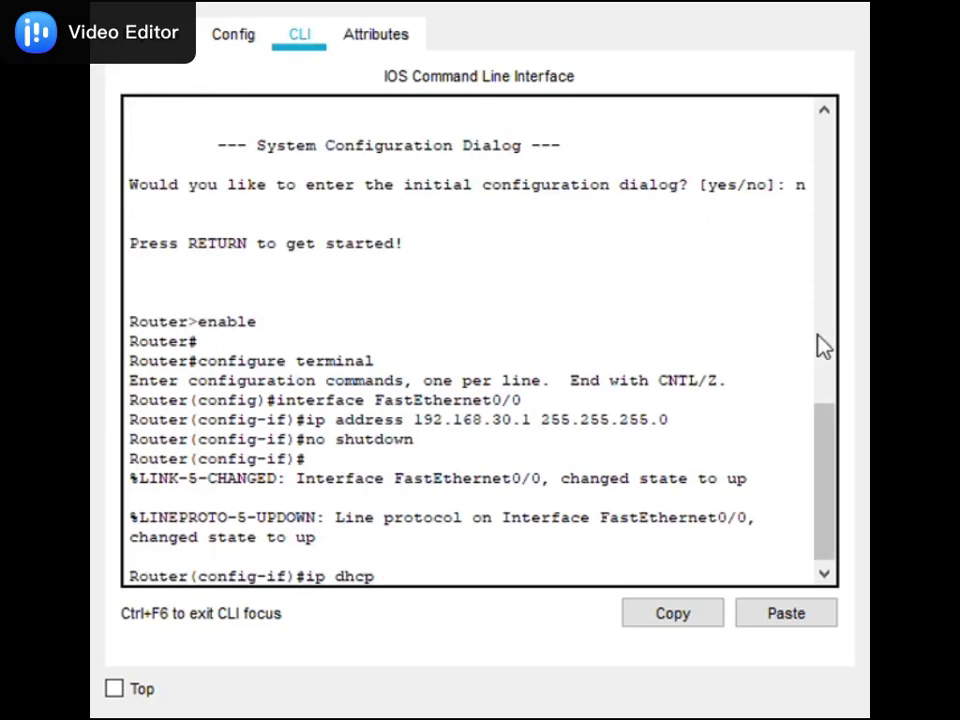
pyautogui.write('pool IP30')
pyautogui.press('Return')
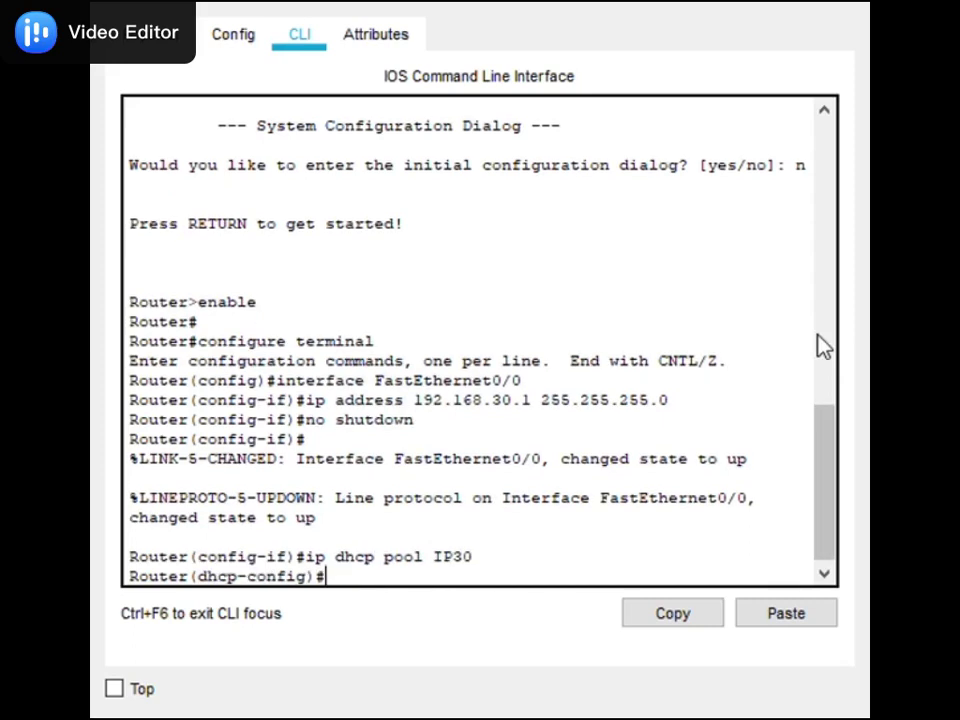
# Set the pool's network to 192.168.30.0 255.255.255.0 and its default router to 192.168.30.1, and leave DHCP configuration mode.
pyautogui.write('net 192')
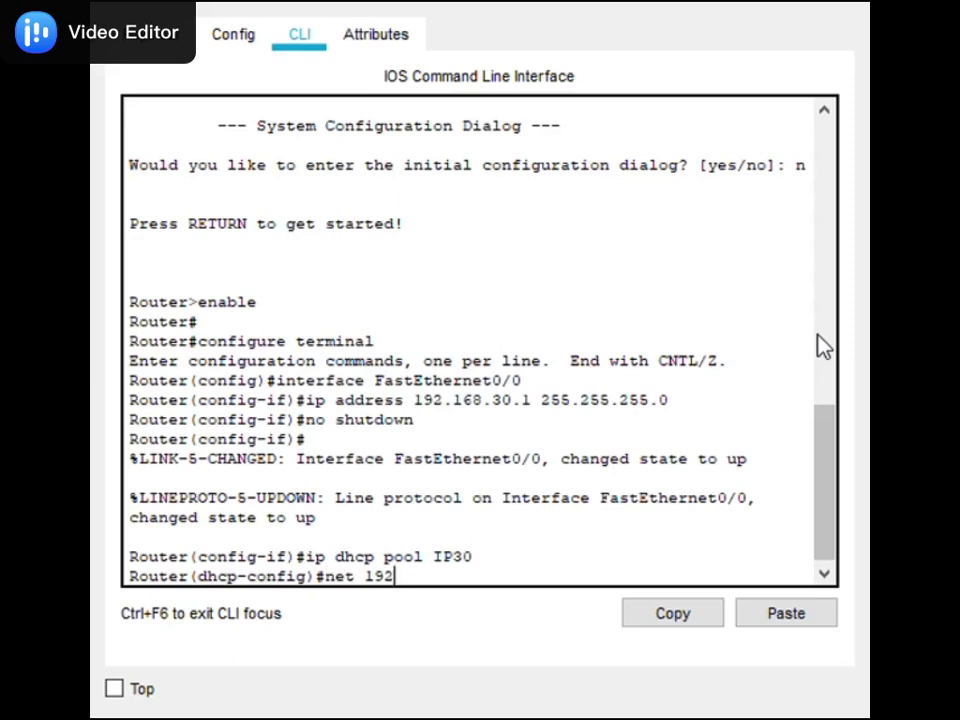
pyautogui.write('.168.30.0 255.255.255.0')
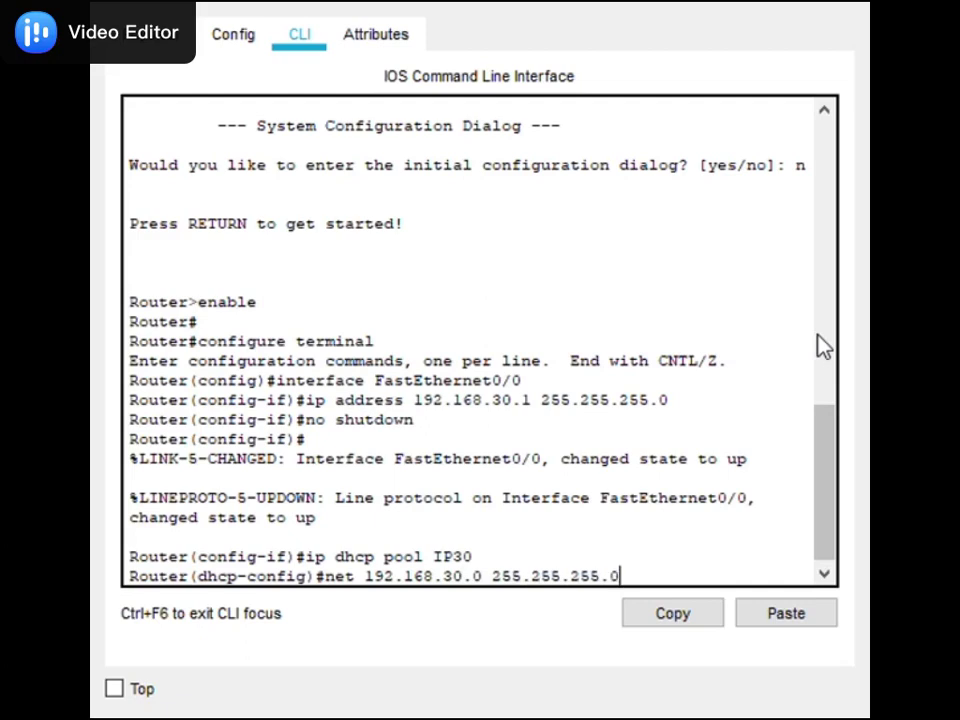
pyautogui.press('Return')
pyautogui.write('default 192')
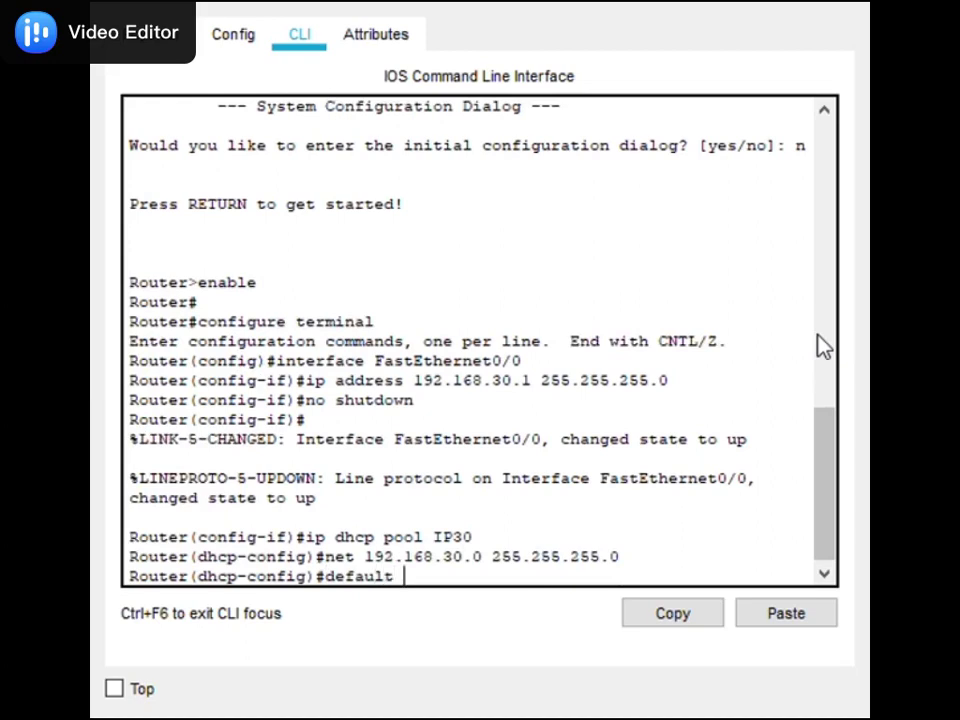
pyautogui.write('.168.30.1')
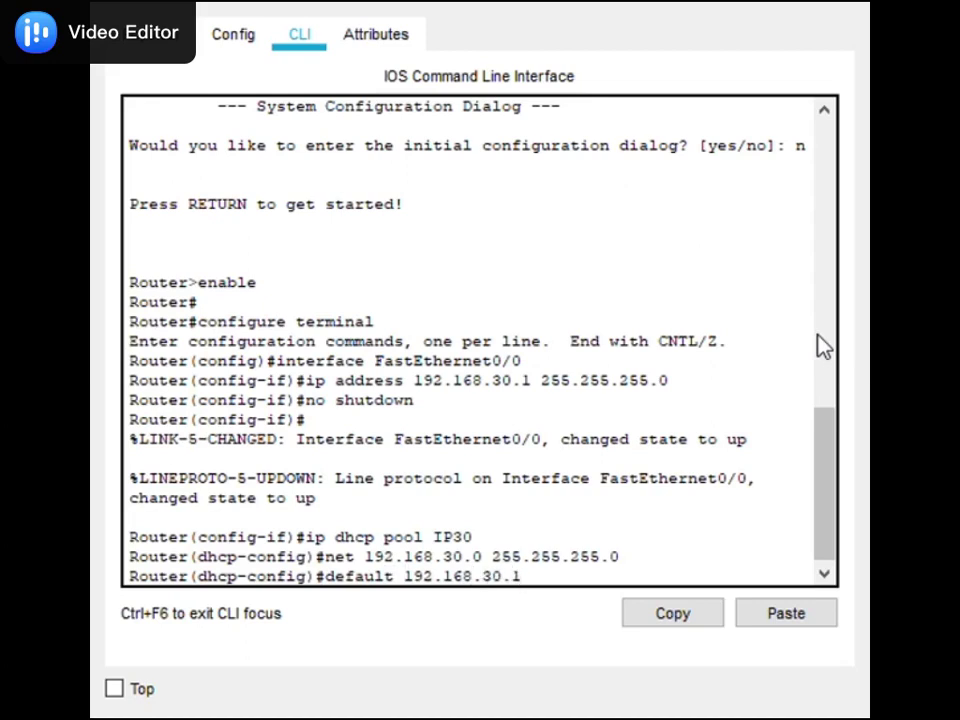
pyautogui.press('Return')
pyautogui.write('exit')
pyautogui.press('Return')
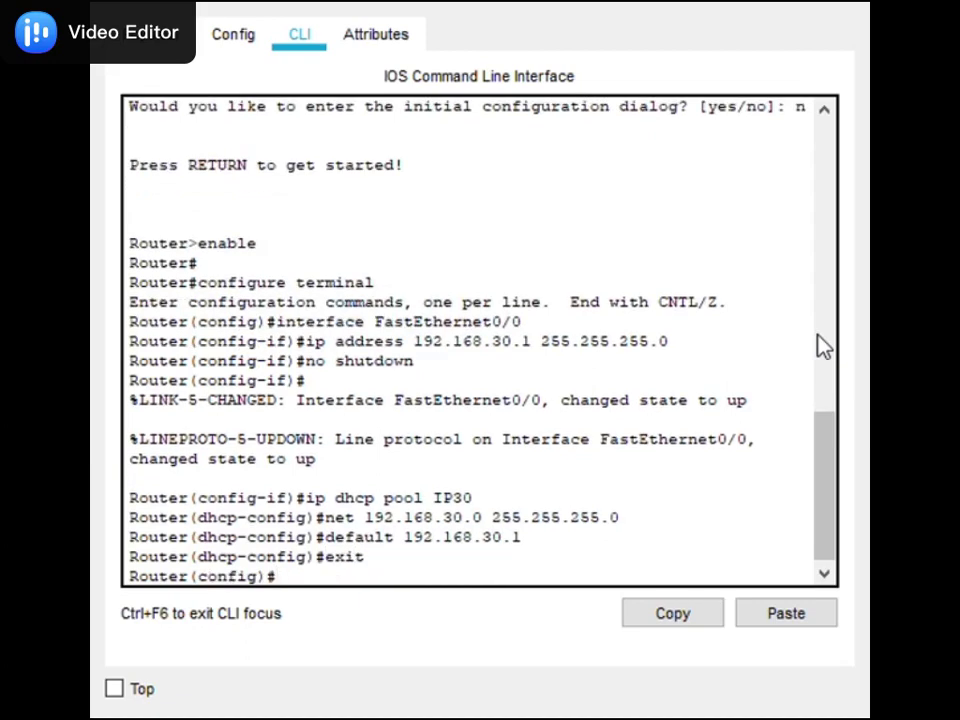
# Exclude addresses 192.168.30.2 through 192.168.30.100 from DHCP assignment on Router5.
pyautogui.write('ip dhcp exc')
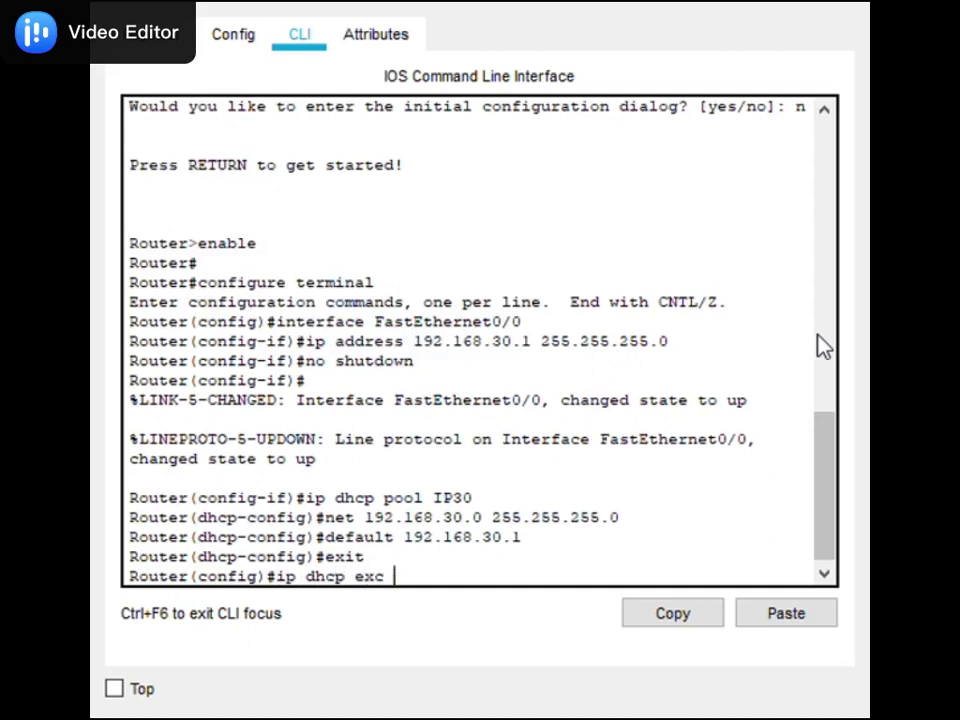
pyautogui.write(' l')
pyautogui.write('92.1')
pyautogui.write('68.')
pyautogui.write('30')
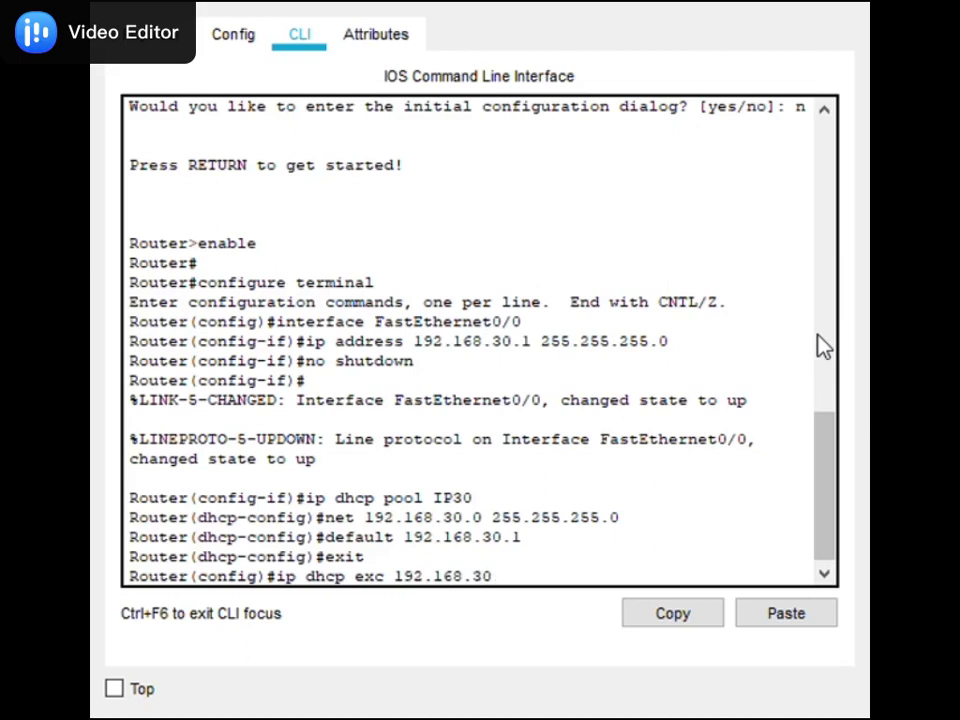
pyautogui.write('.2 192.168.30.')
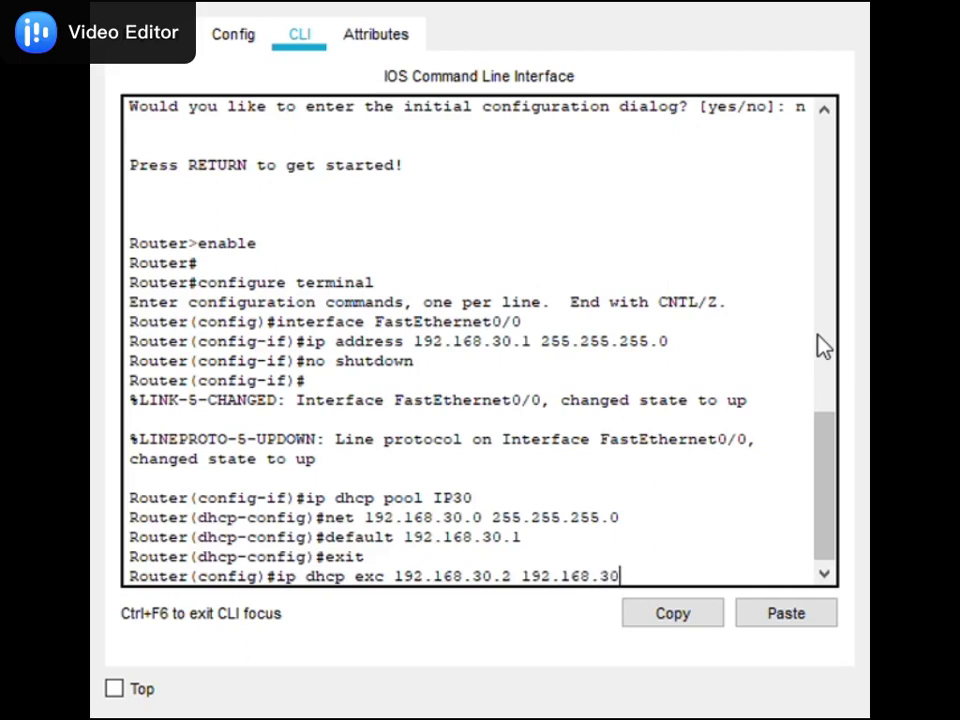
pyautogui.write('100')
pyautogui.press('Return')
# Try to save the router configuration with copy run start from global configuration mode.
pyautogui.write('copy ru')
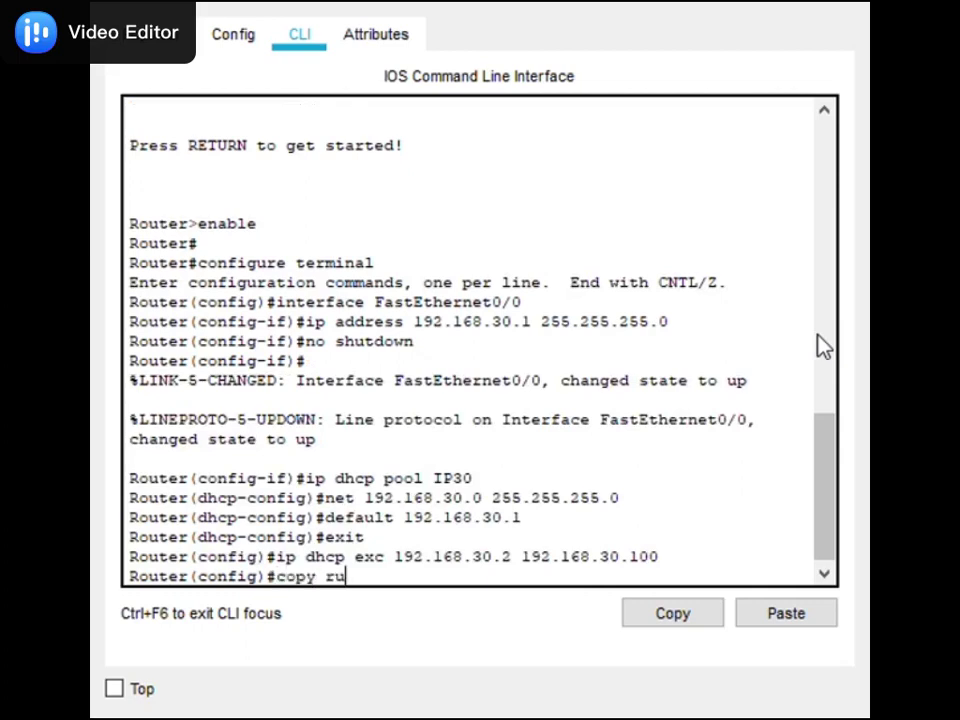
pyautogui.write('n start')
pyautogui.press('Return')
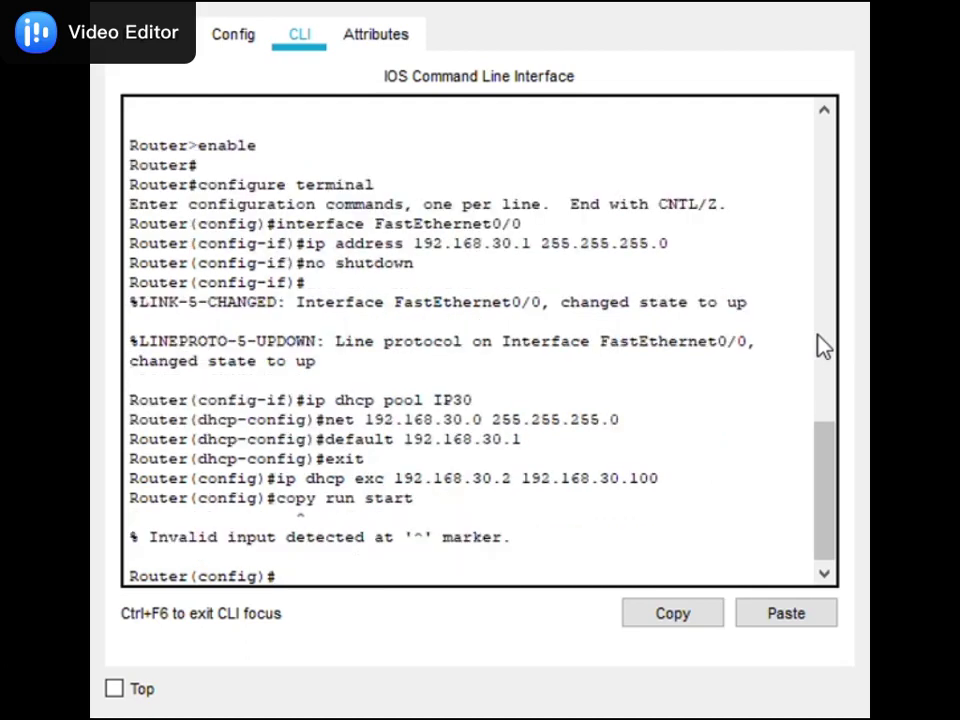
# Exit global configuration mode on Router5 and display its running configuration with sh run.
pyautogui.write('exit')
pyautogui.press('Return')
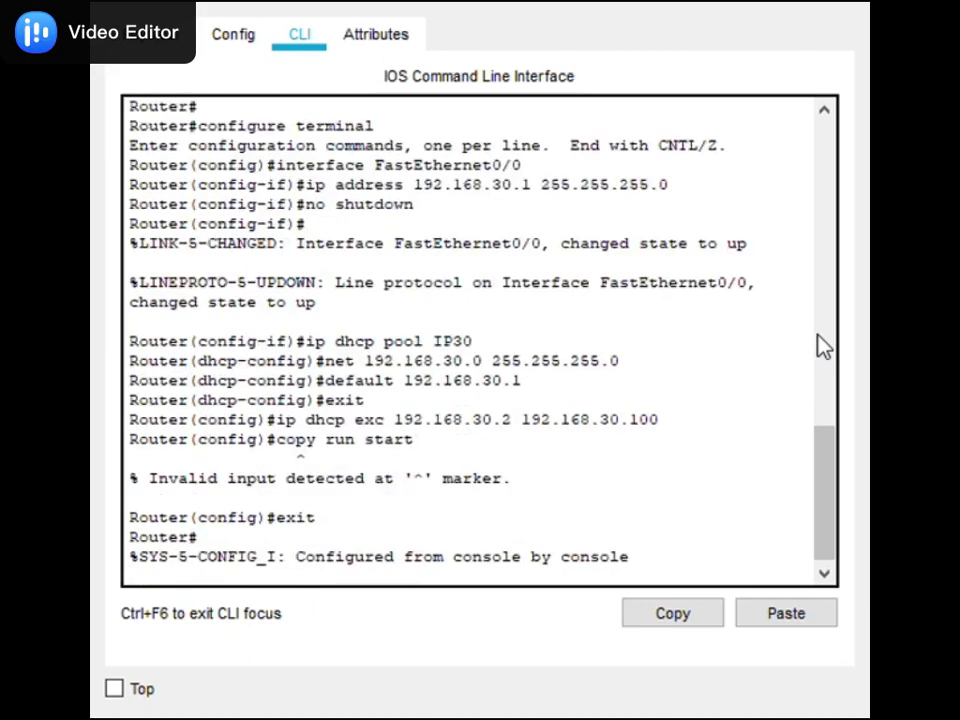
pyautogui.press('Return')
pyautogui.write('sh ')
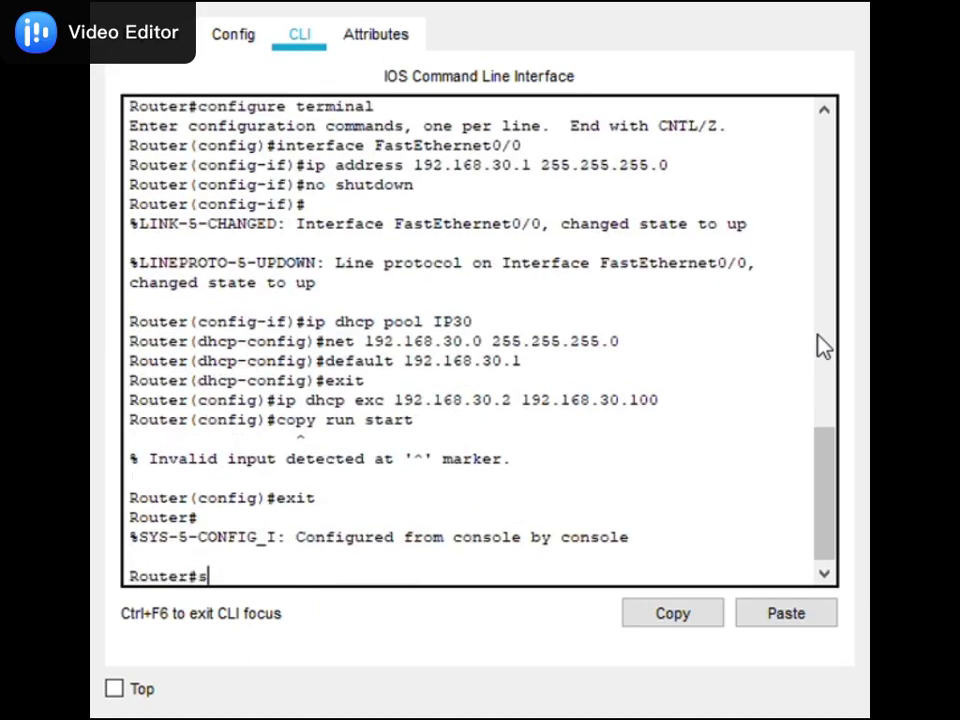
pyautogui.write('run')
pyautogui.press('Return')
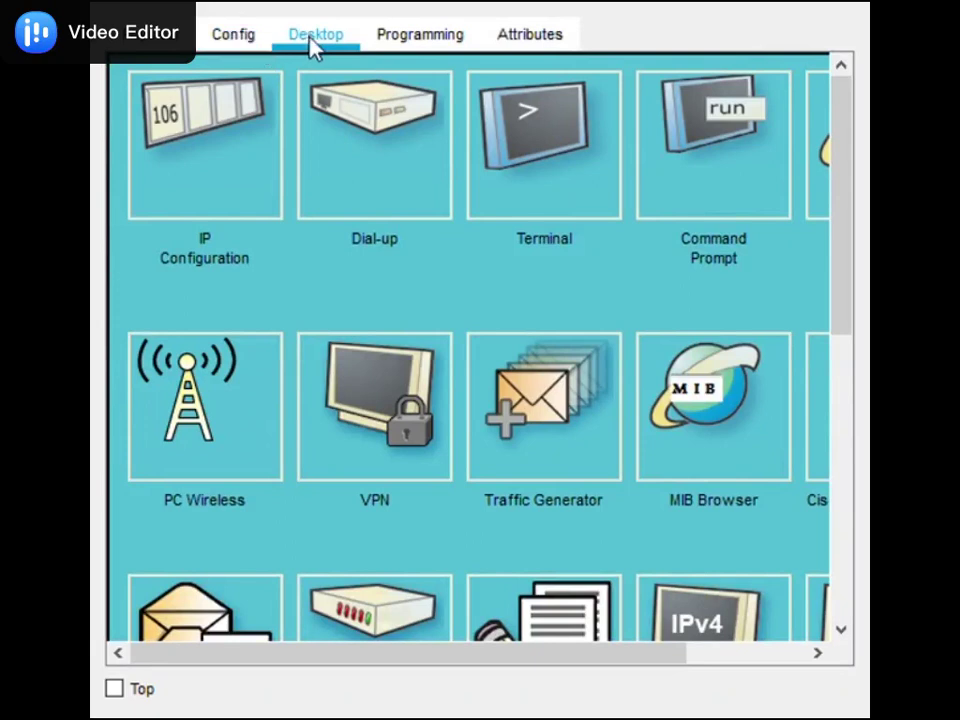
# Switch the PC's FastEthernet0 IPv4 configuration from static to DHCP.
pyautogui.click(198, 190)
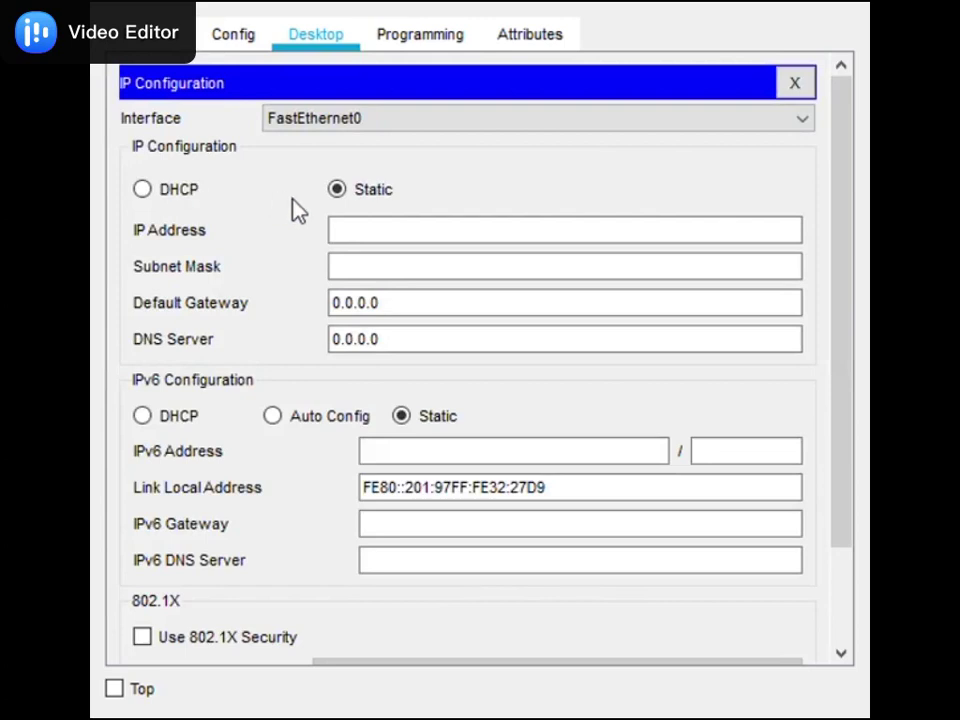
pyautogui.click(356, 236)
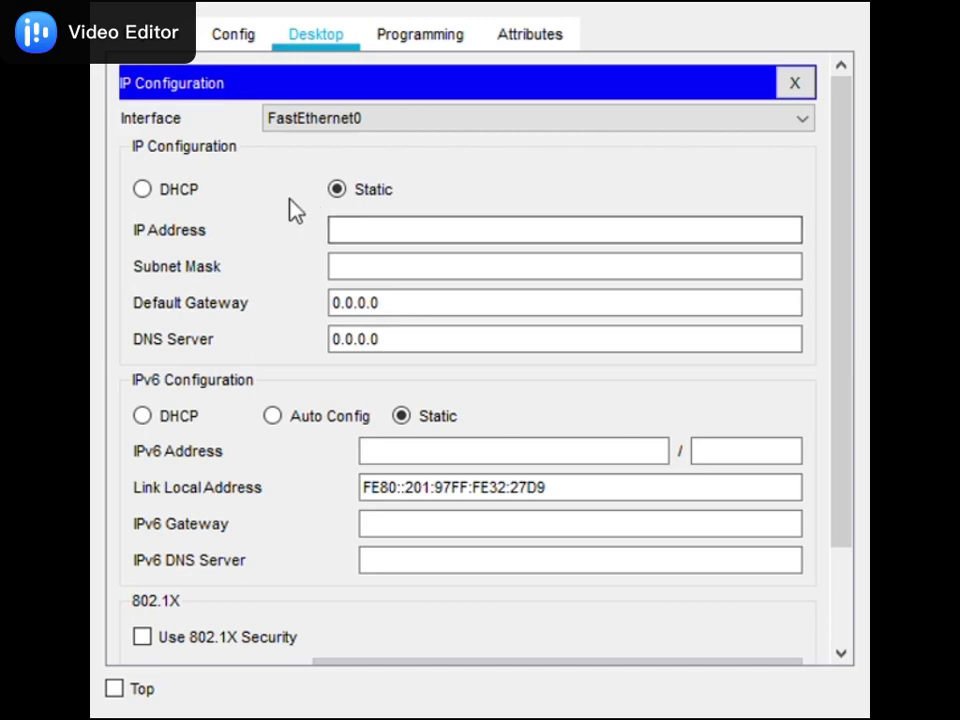
pyautogui.click(143, 190)
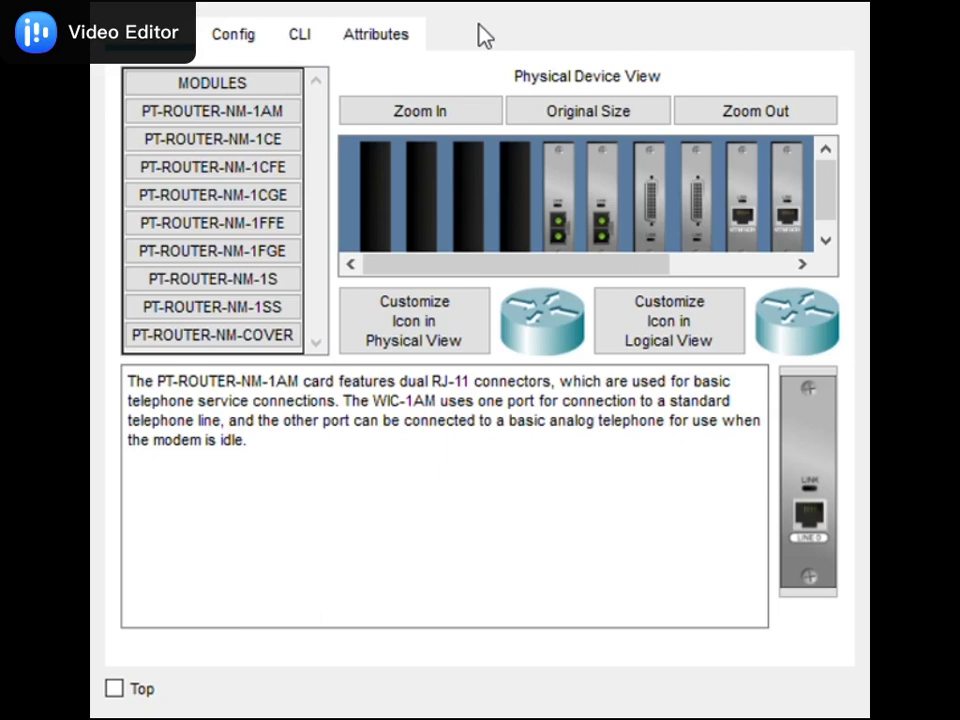
# Turn on the router's Serial2/0 with IP address 10.10.10.30 and subnet mask 255.0.0.0, and correct the address to 10.10.10.3.
pyautogui.click(238, 38)
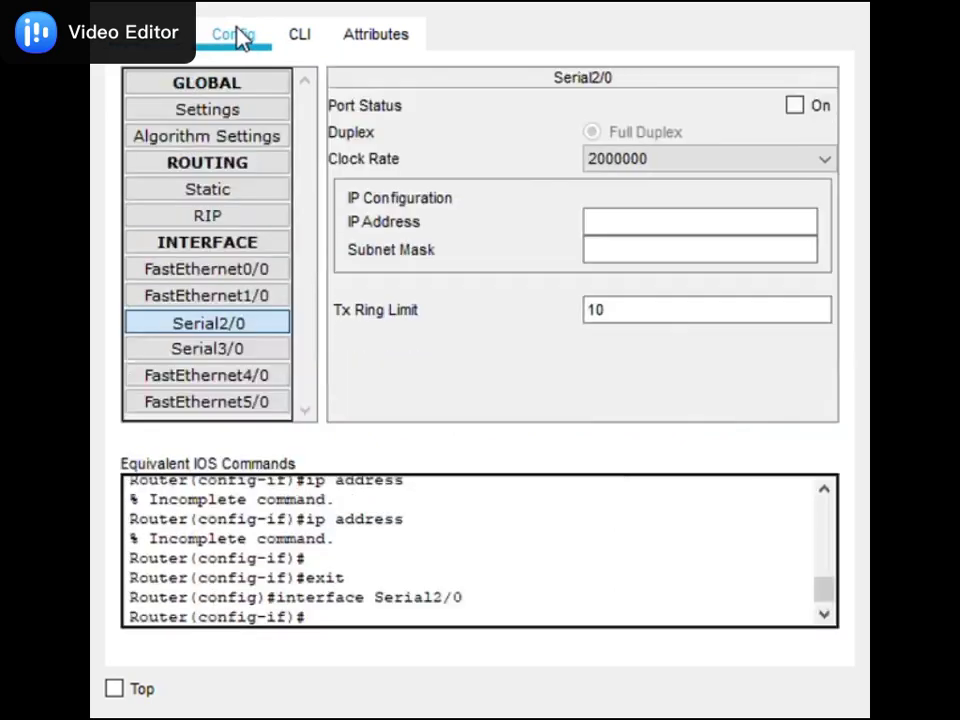
pyautogui.click(214, 327)
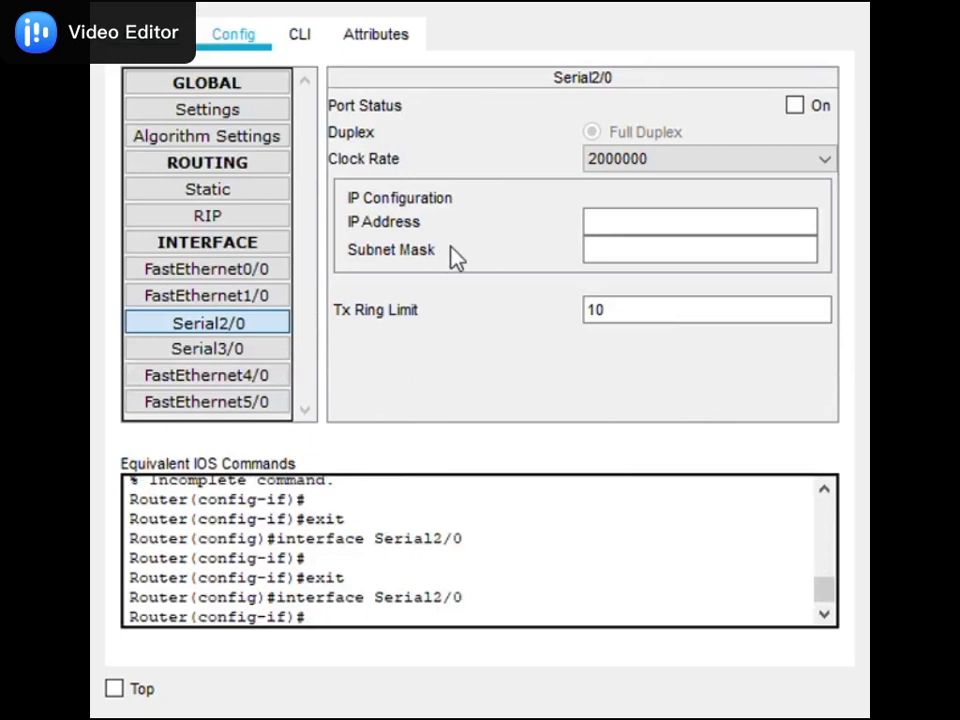
pyautogui.click(610, 229)
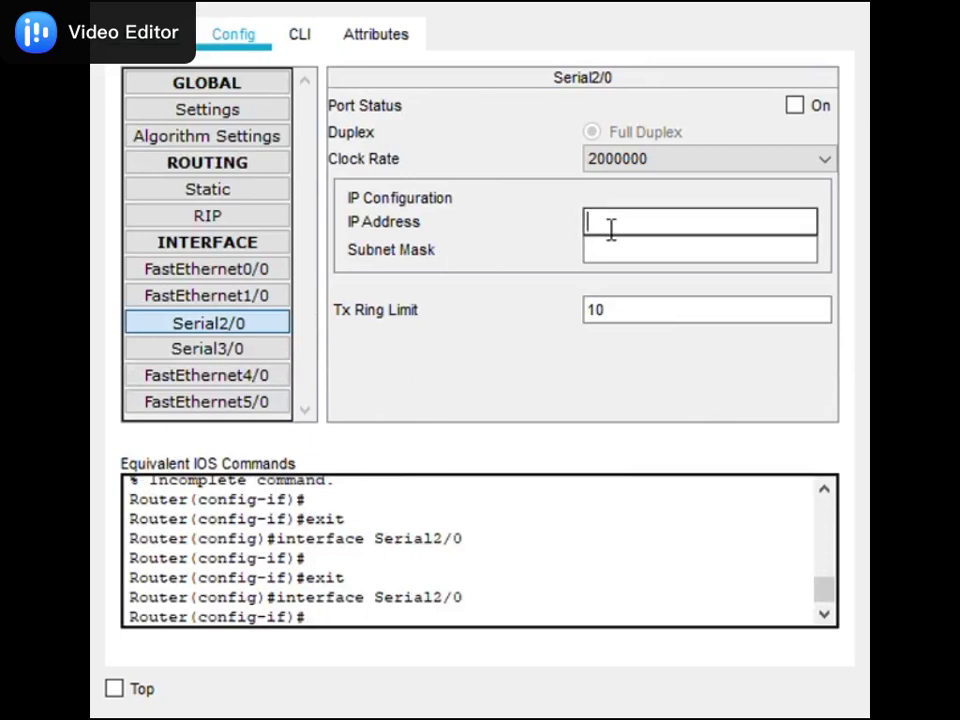
pyautogui.write('10.10.10.30')
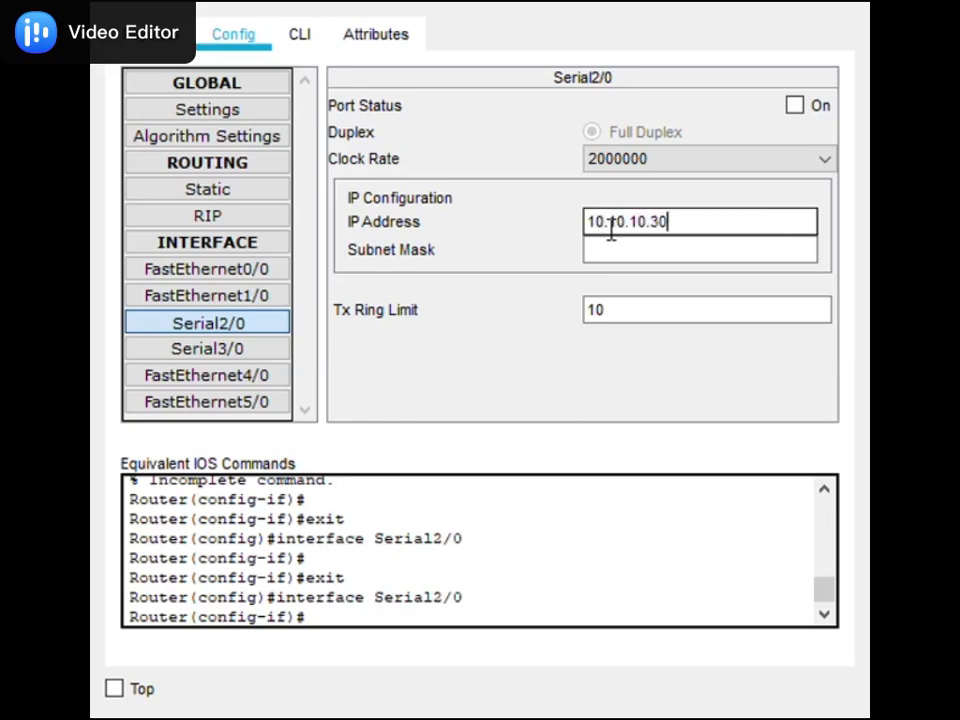
pyautogui.click(701, 263)
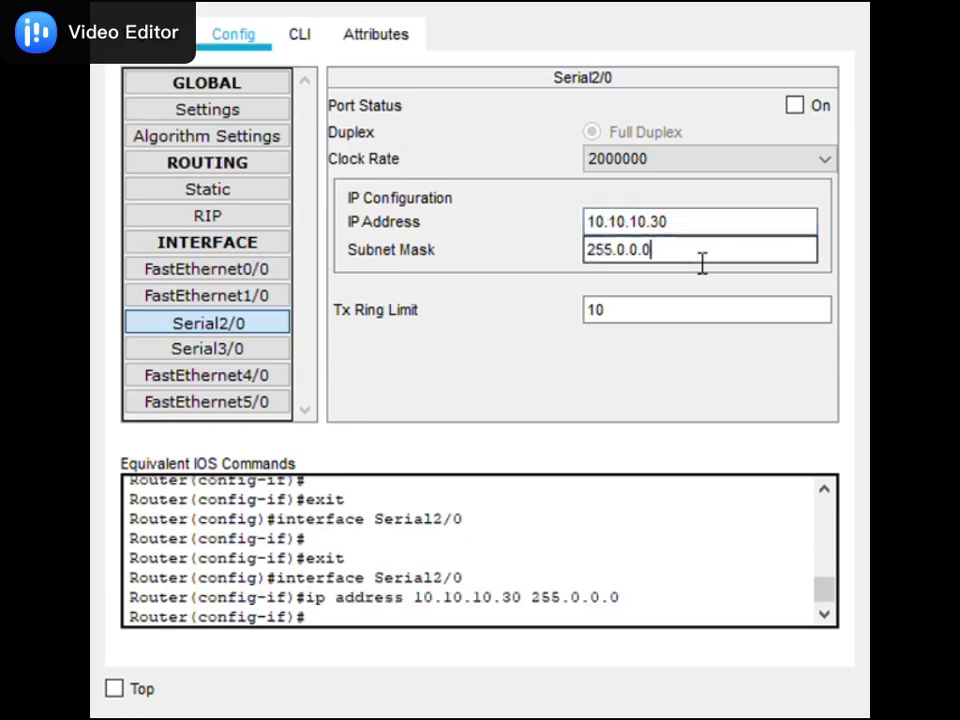
pyautogui.click(795, 106)
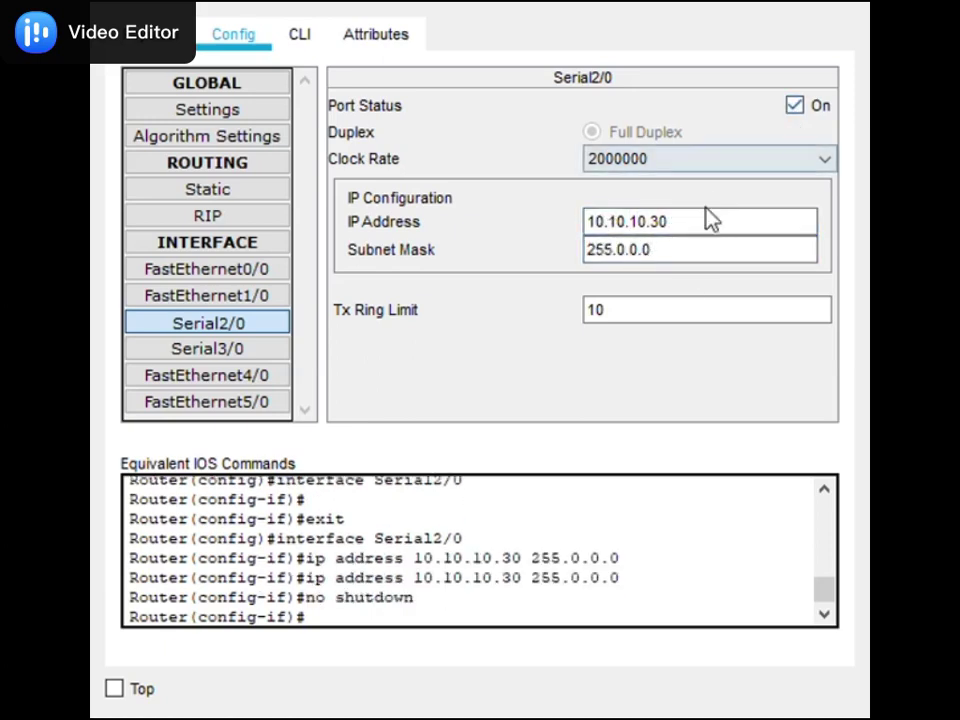
pyautogui.click(677, 230)
pyautogui.doubleClick(665, 230)
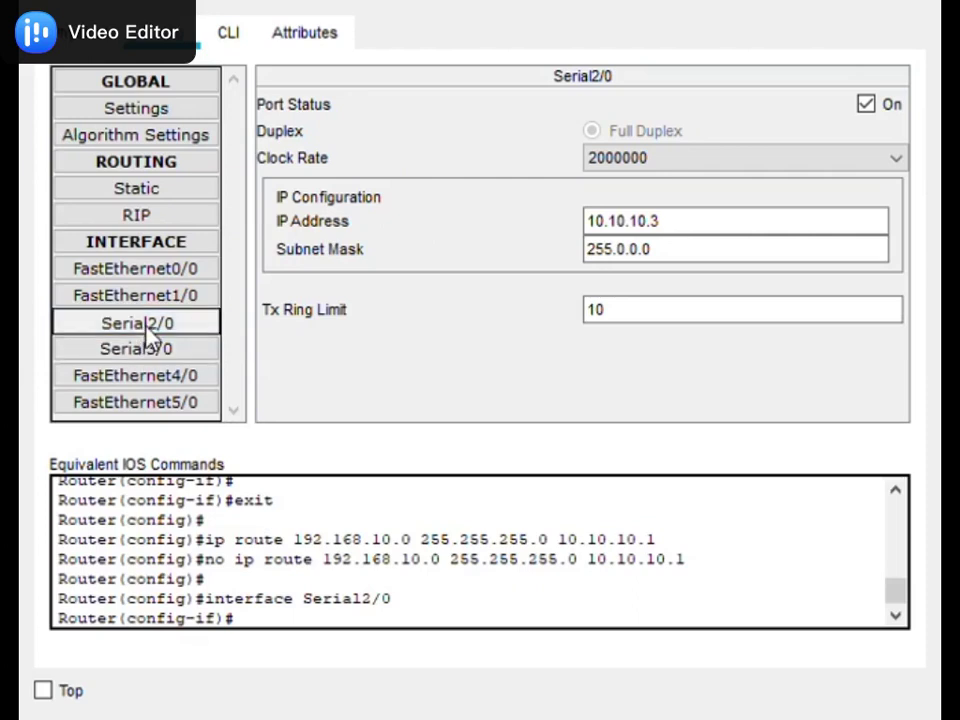
# Start a static route on the router with 192.168.10.0 as its destination network.
pyautogui.click(136, 269)
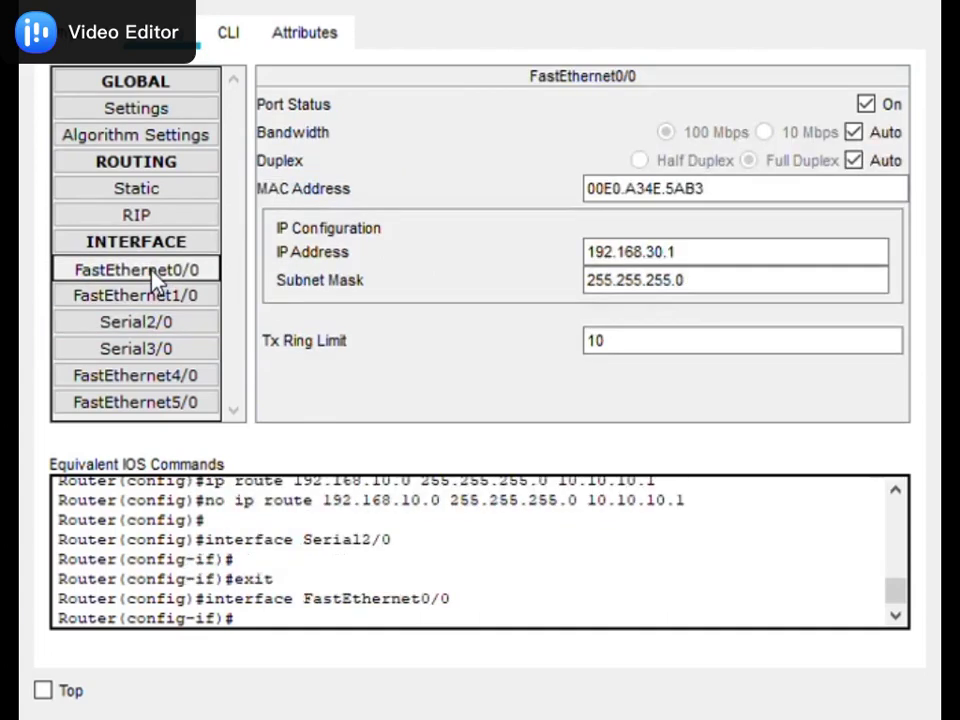
pyautogui.click(162, 196)
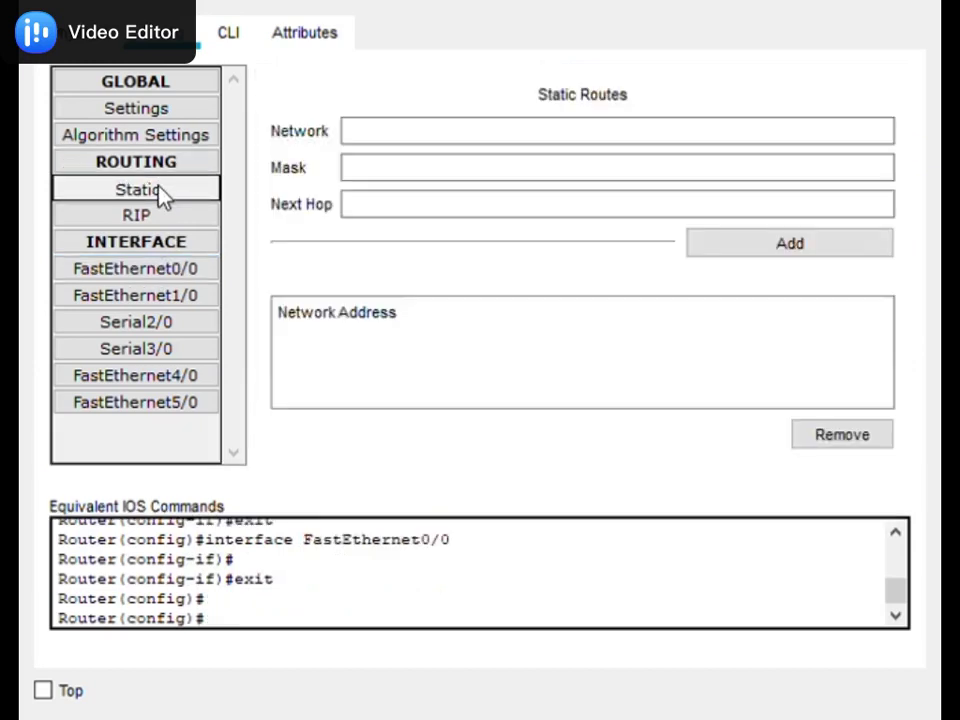
pyautogui.click(405, 150)
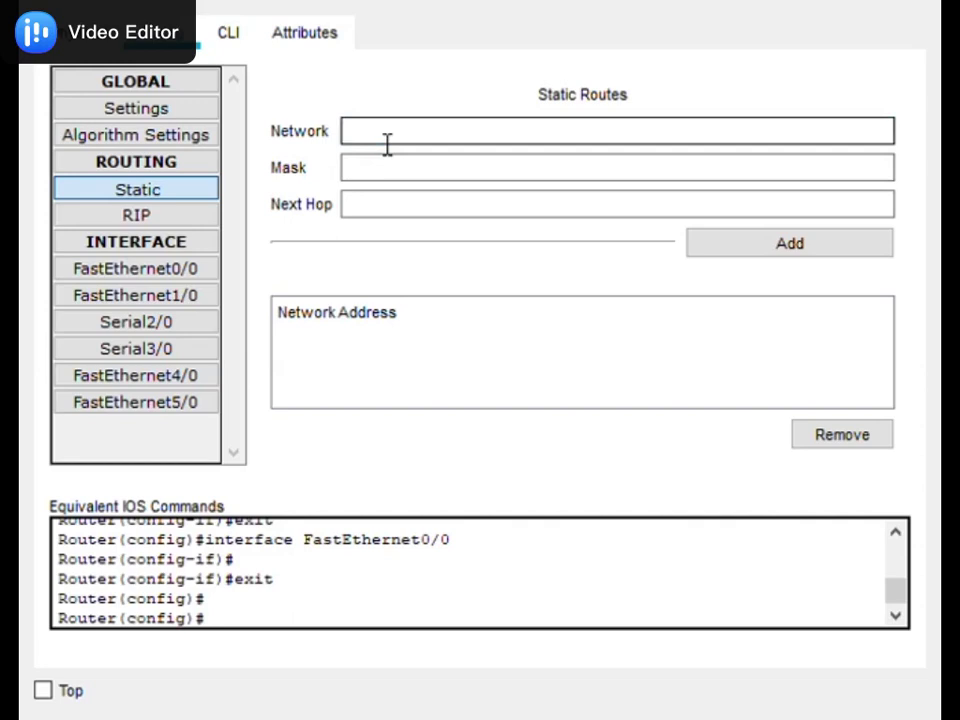
pyautogui.write('192.168.10.0255.255.255.0')
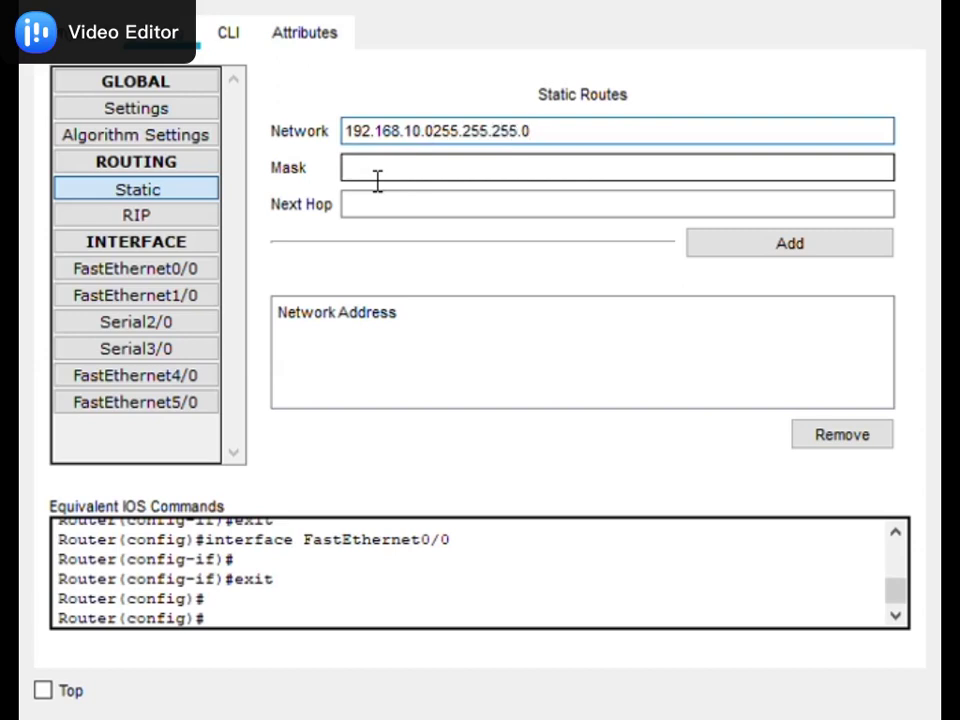
pyautogui.press('BackSpace')
pyautogui.press('BackSpace')
pyautogui.press('BackSpace')
pyautogui.press('BackSpace')
pyautogui.press('BackSpace')
pyautogui.press('BackSpace')
pyautogui.press('BackSpace')
pyautogui.press('BackSpace')
pyautogui.press('BackSpace')
pyautogui.press('BackSpace')
pyautogui.press('BackSpace')
pyautogui.press('BackSpace')
pyautogui.press('BackSpace')
# Set the static route's mask to 255.255.255.0 and its next hop to 10.10.10.1, and add the route.
pyautogui.click(381, 180)
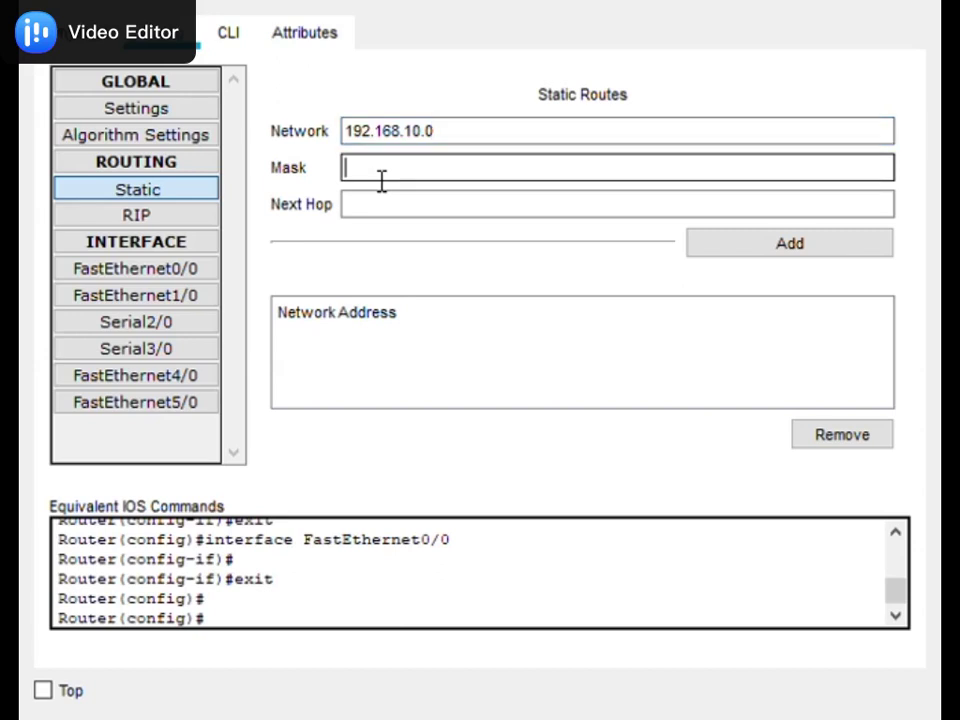
pyautogui.write('255.255.255.0')
pyautogui.click(381, 225)
pyautogui.write('10.10')
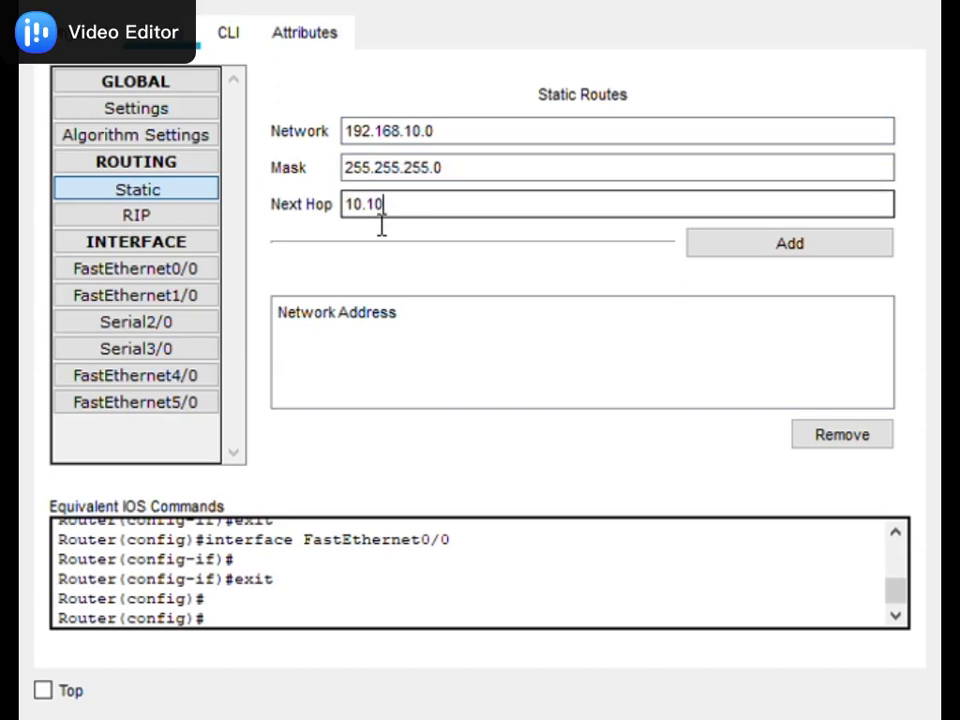
pyautogui.write('.10.1')
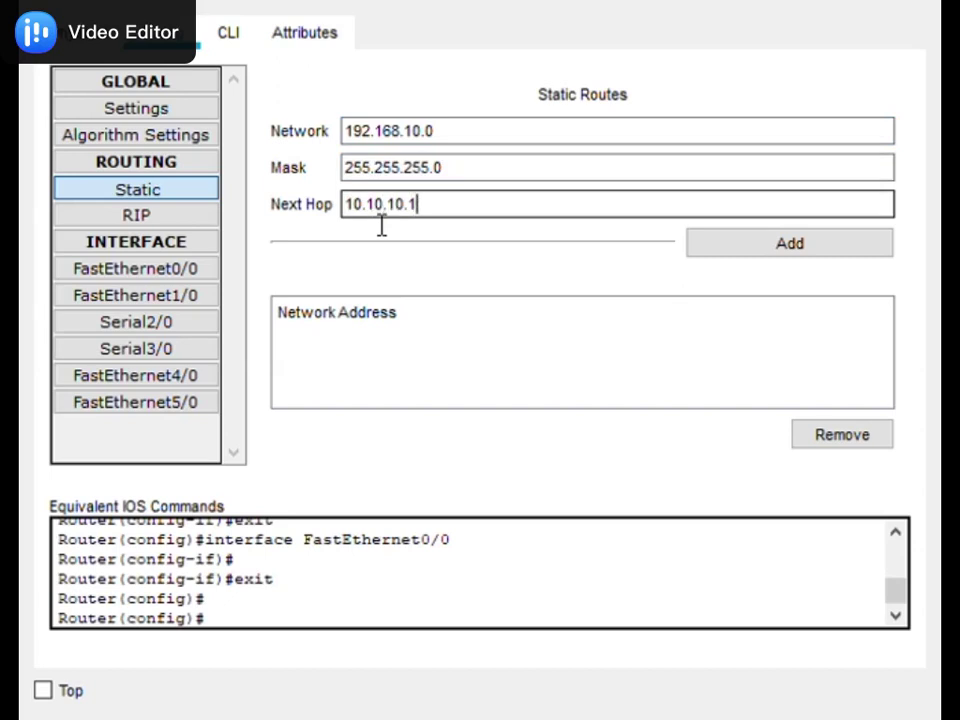
pyautogui.click(724, 245)
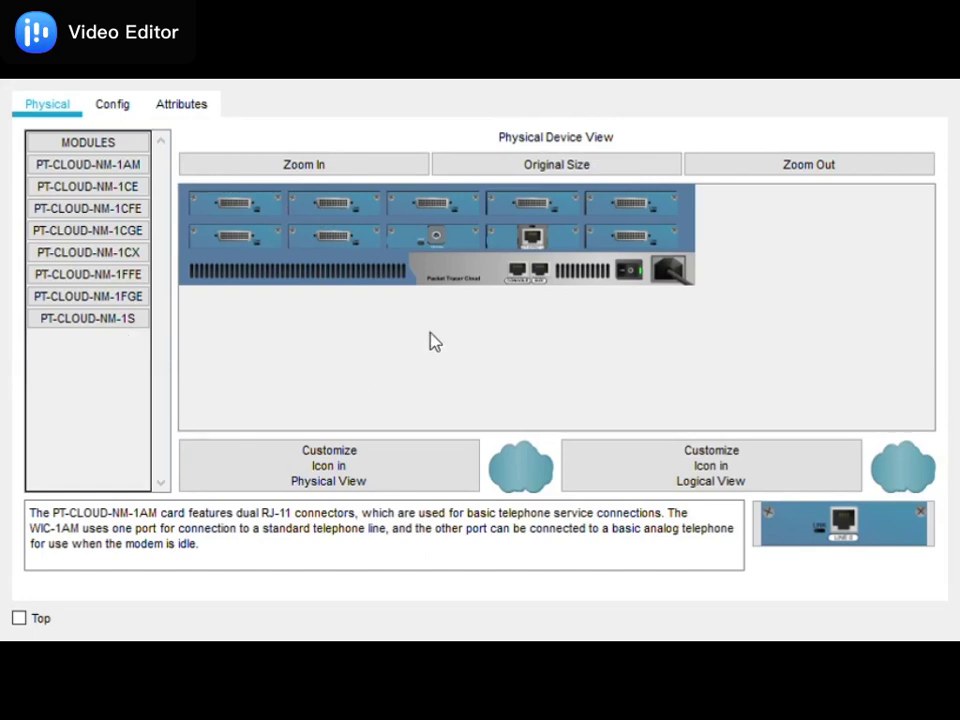
# Examine the cloud's DLCI lists on Serial0 and Serial9 and its Frame Relay table of port and sublink connections.
pyautogui.click(113, 106)
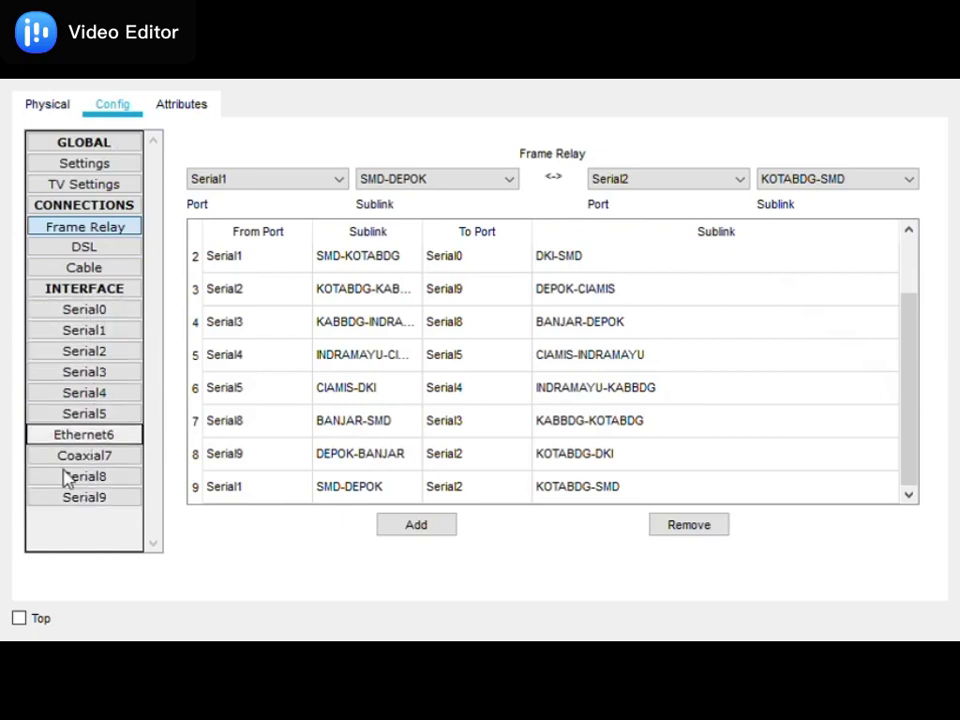
pyautogui.click(95, 314)
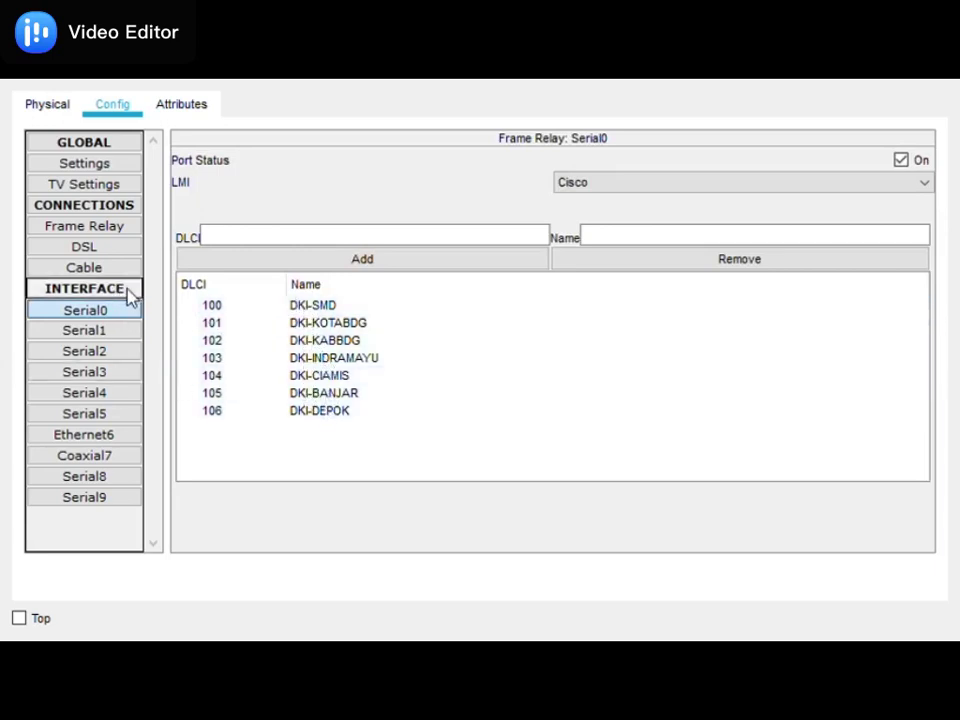
pyautogui.click(96, 500)
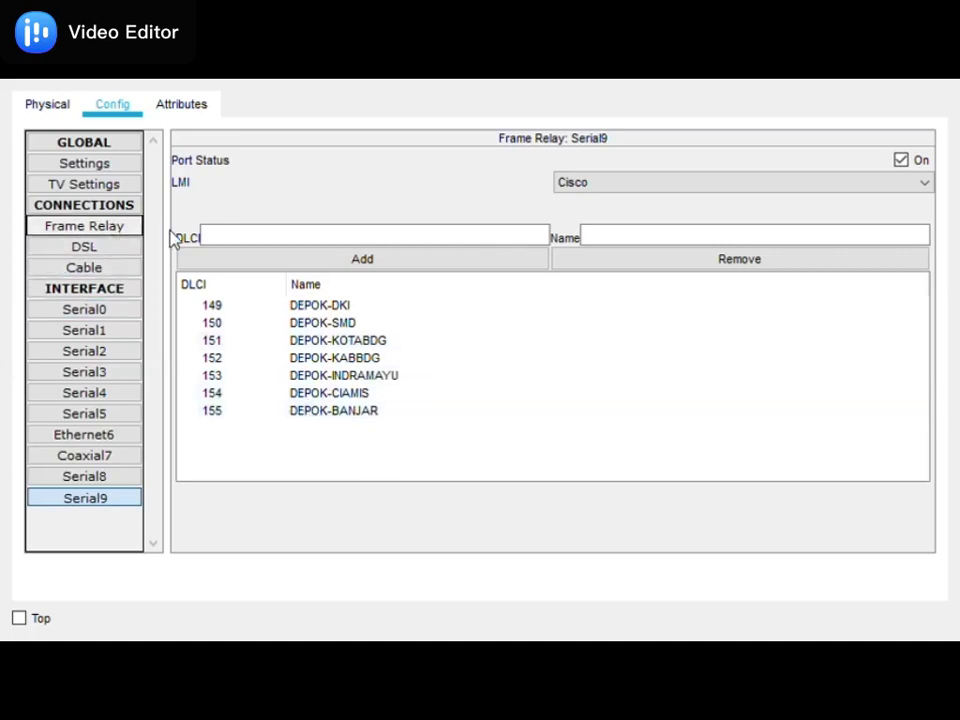
pyautogui.click(102, 314)
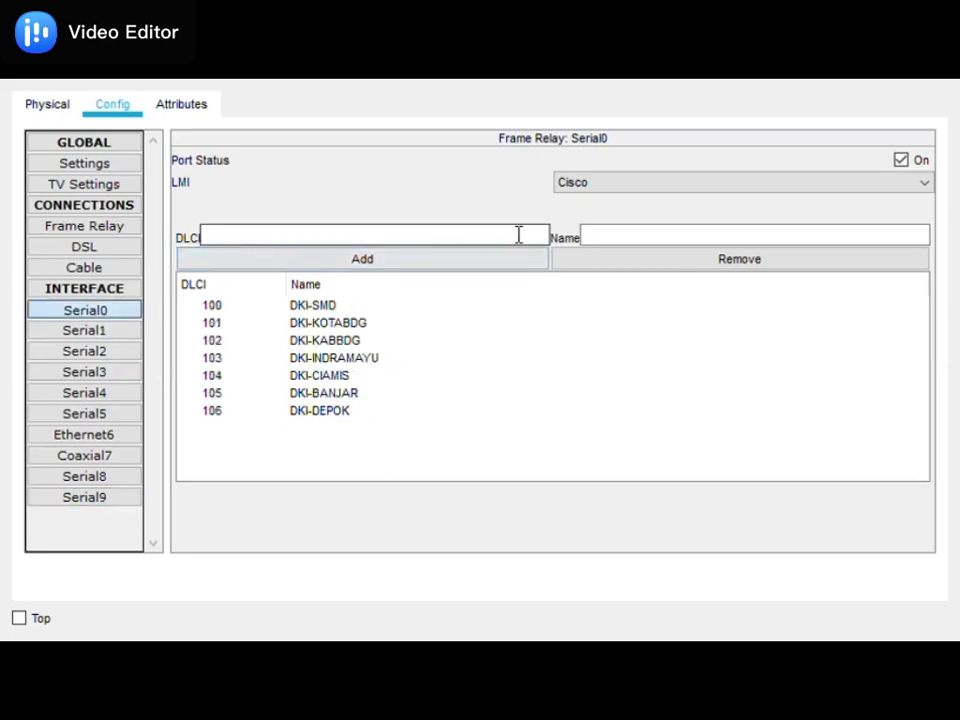
pyautogui.click(350, 305)
pyautogui.click(315, 261)
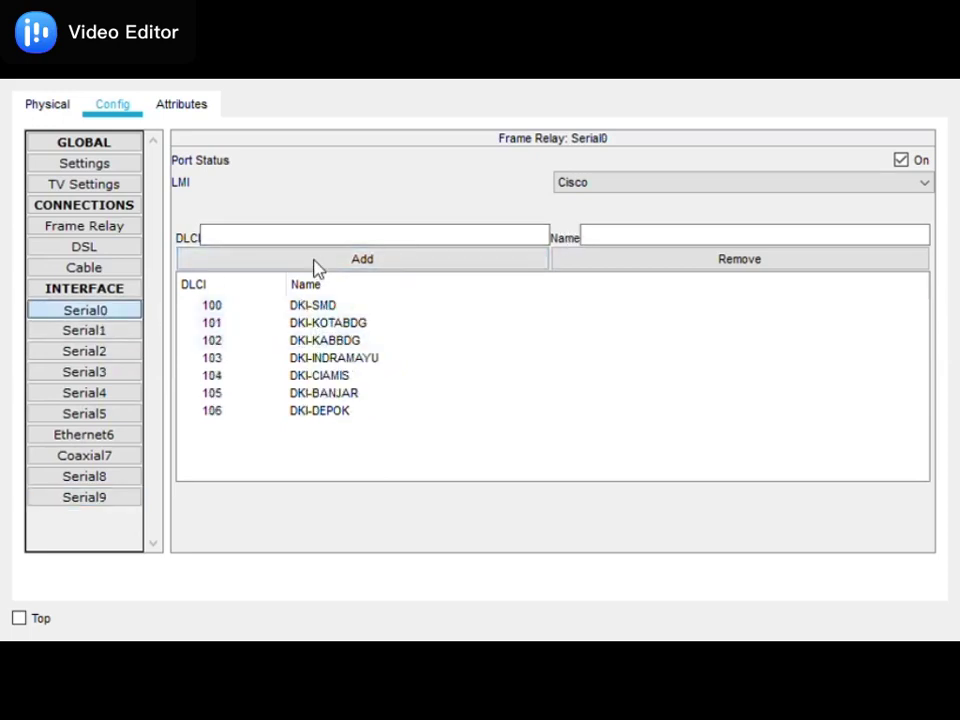
pyautogui.click(124, 229)
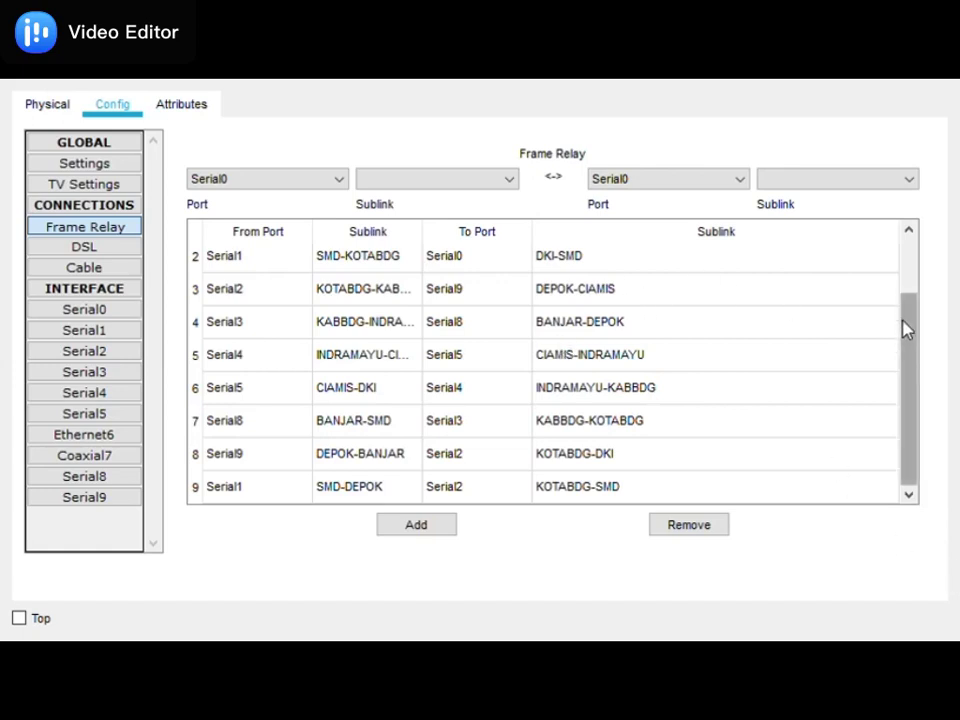
pyautogui.moveTo(904, 326); pyautogui.dragTo(906, 259)
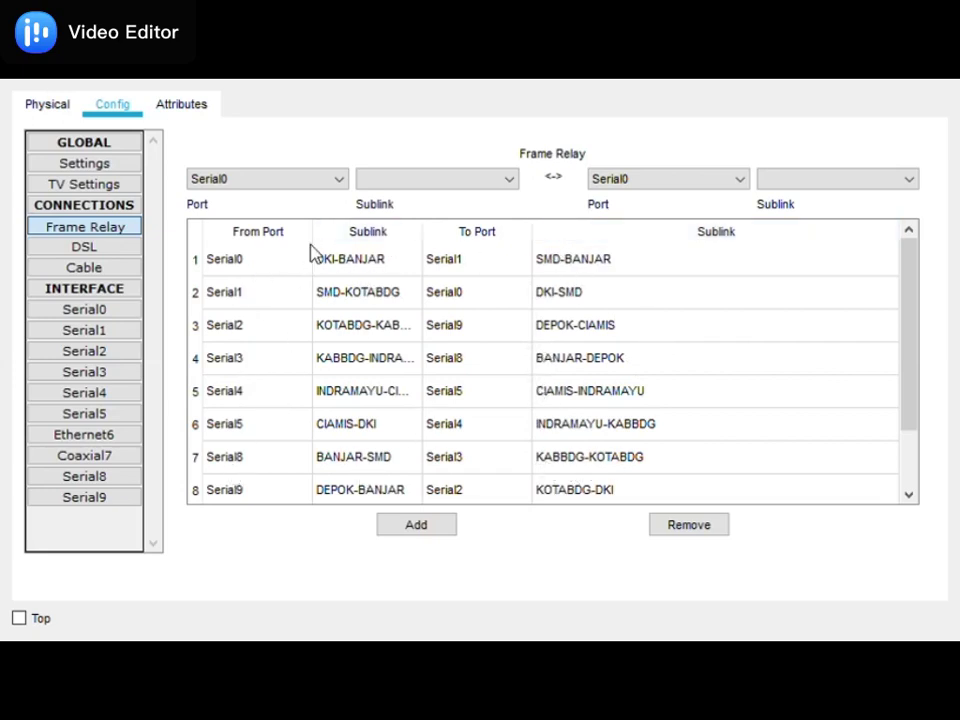
pyautogui.moveTo(908, 343)
pyautogui.mouseDown()
pyautogui.moveTo(926, 422)
pyautogui.moveTo(916, 424)
pyautogui.moveTo(900, 405)
pyautogui.moveTo(908, 337)
pyautogui.mouseUp()
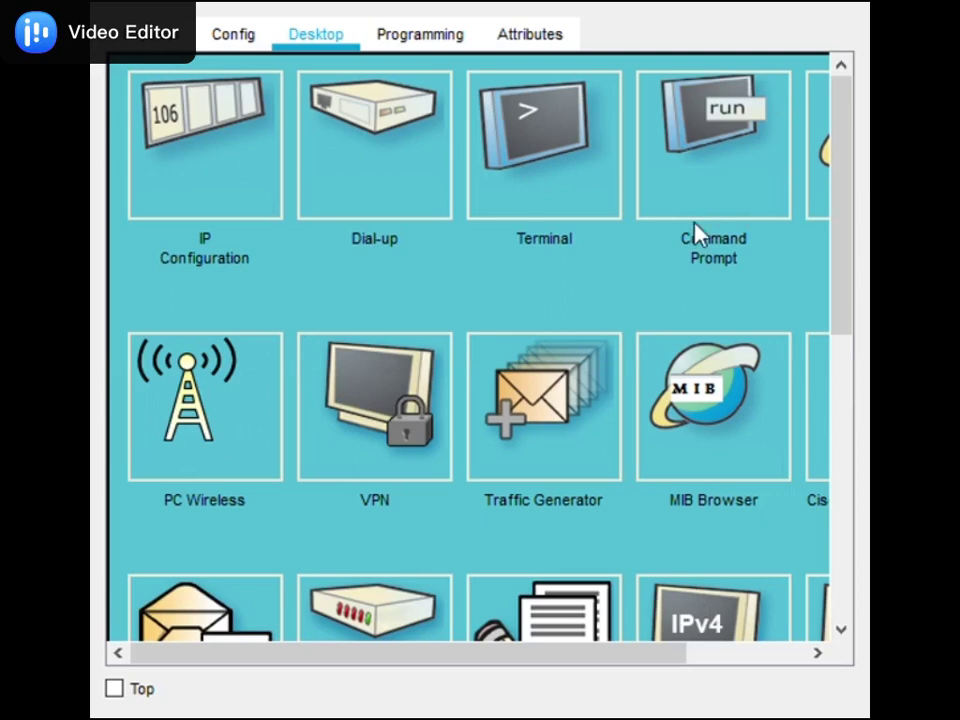
# Ping 192.168.10.102 from the PC's command prompt and review the output.
pyautogui.click(706, 172)
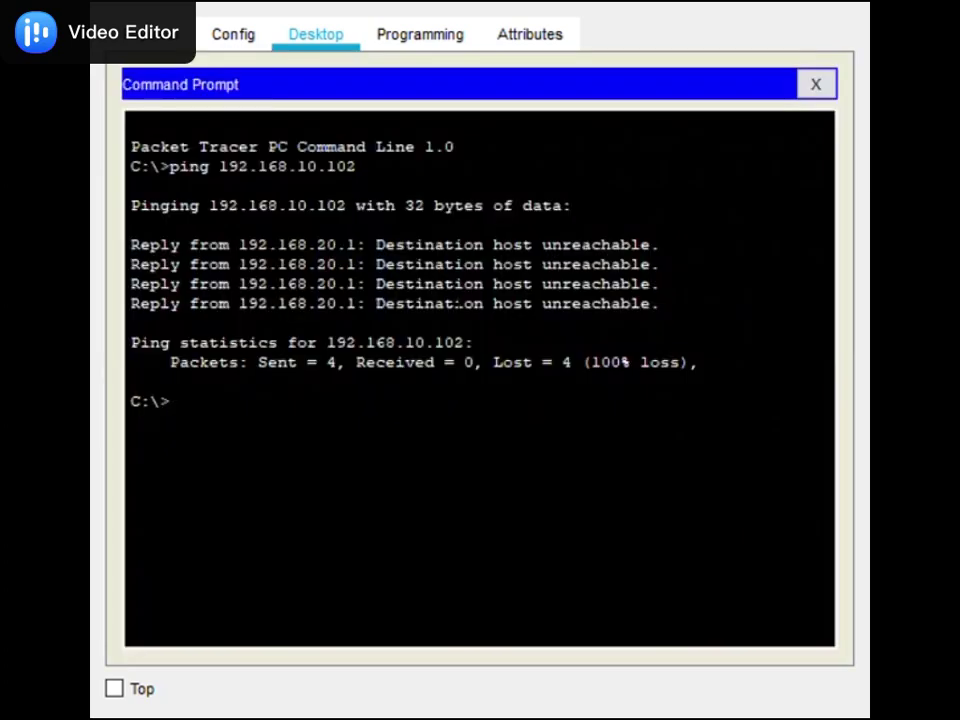
pyautogui.write('ping 192')
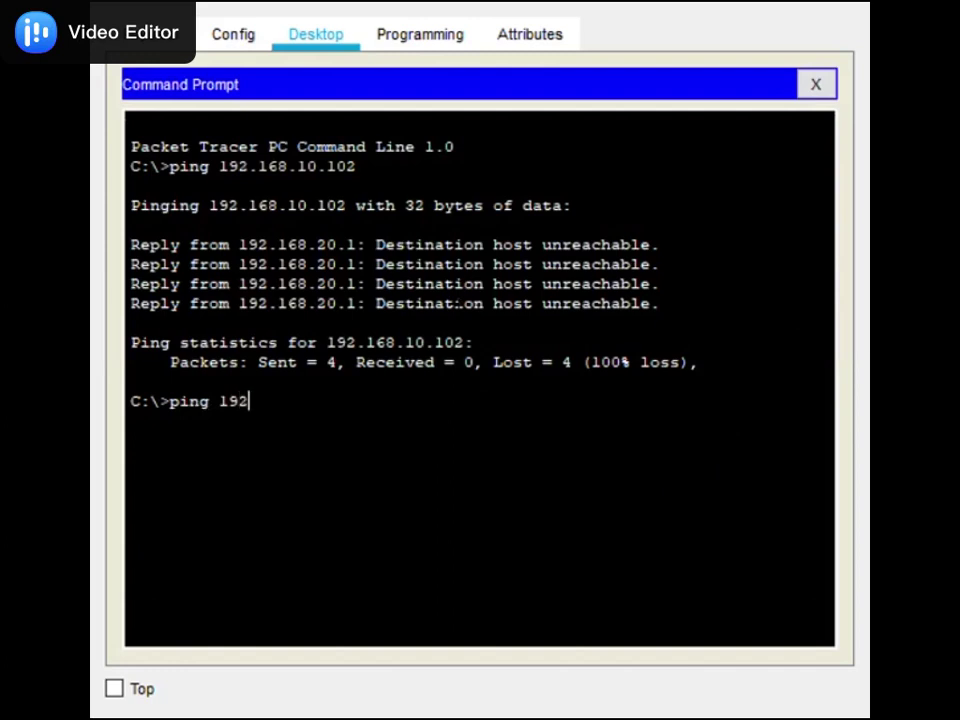
pyautogui.write('.168.10.102')
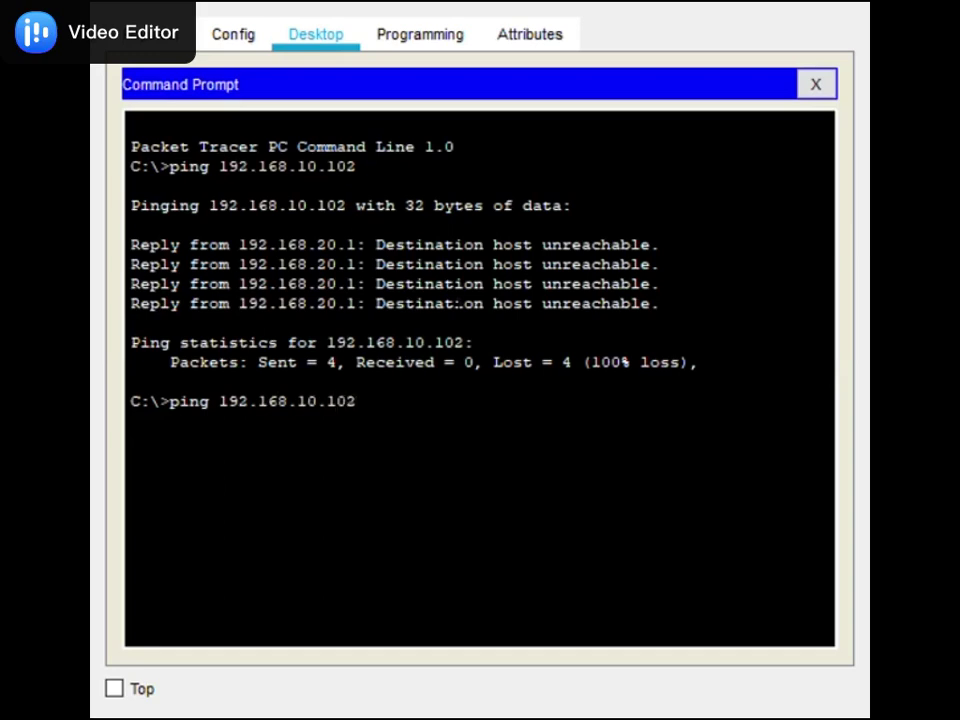
pyautogui.press('Return')
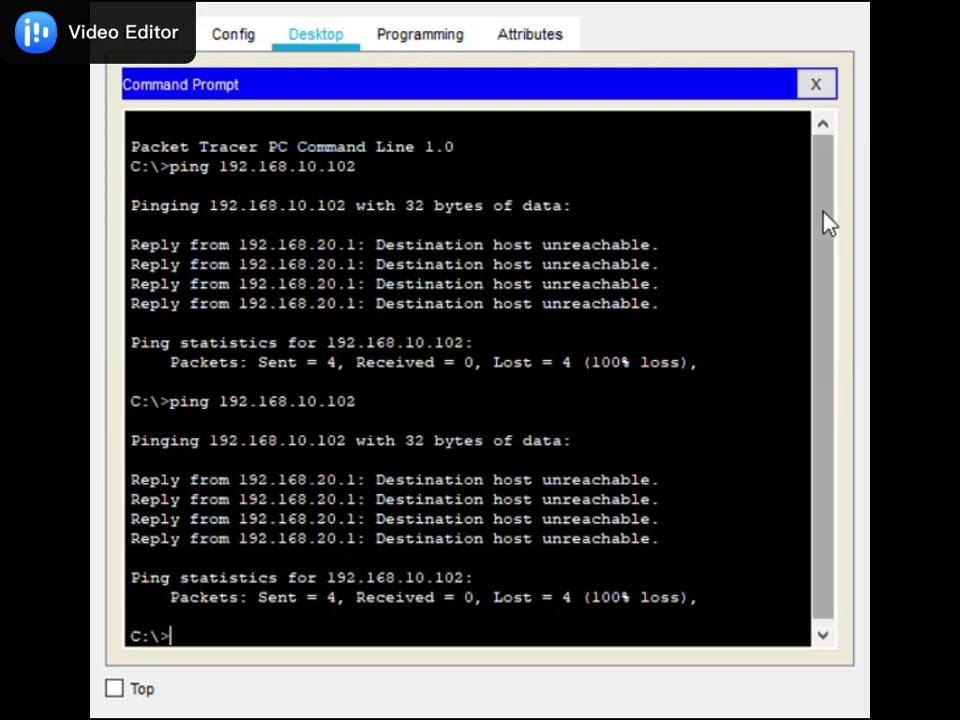
pyautogui.moveTo(823, 261); pyautogui.dragTo(822, 268)
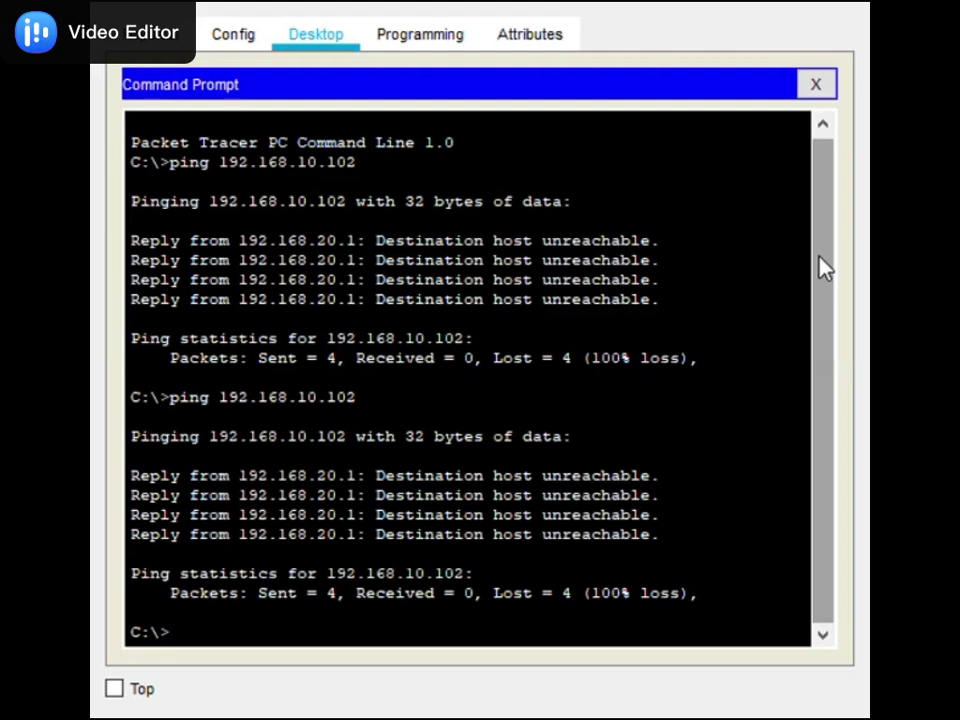
pyautogui.moveTo(824, 268); pyautogui.dragTo(825, 349)
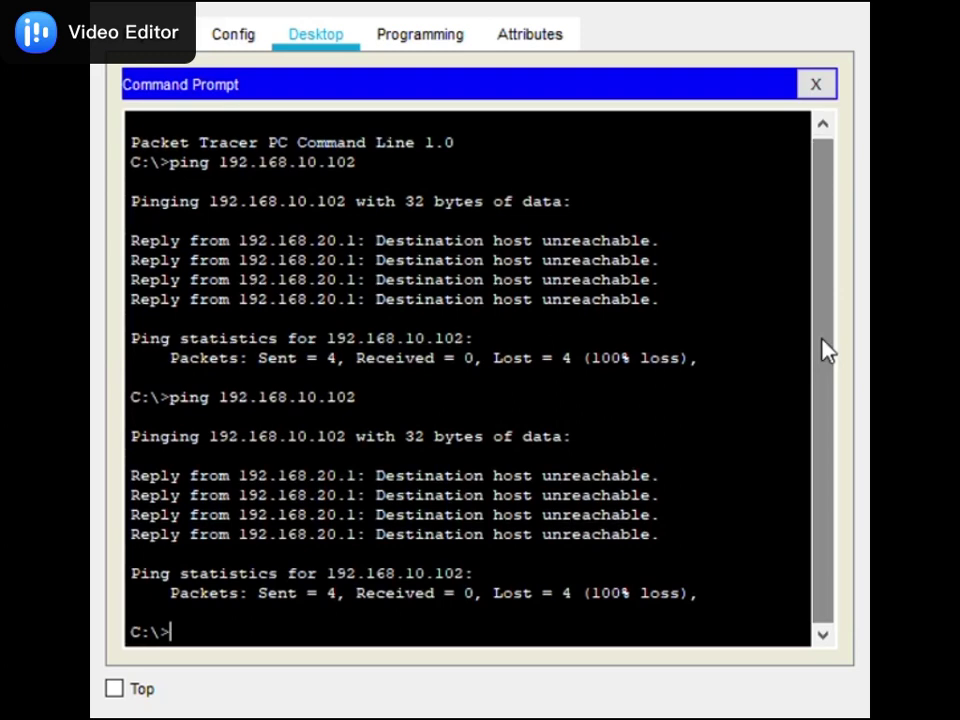